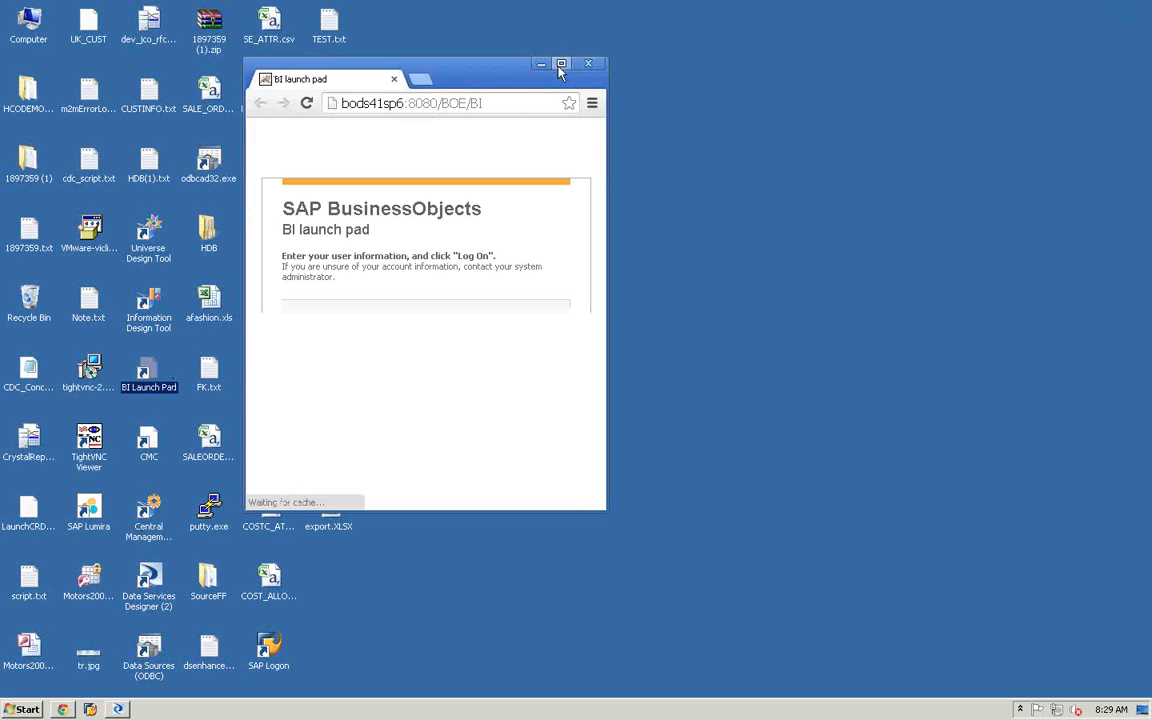
- Log on to BI launch pad as administrator with the account password, and save the password in the browser
{"action": "left_click", "coordinate": [561, 64]}
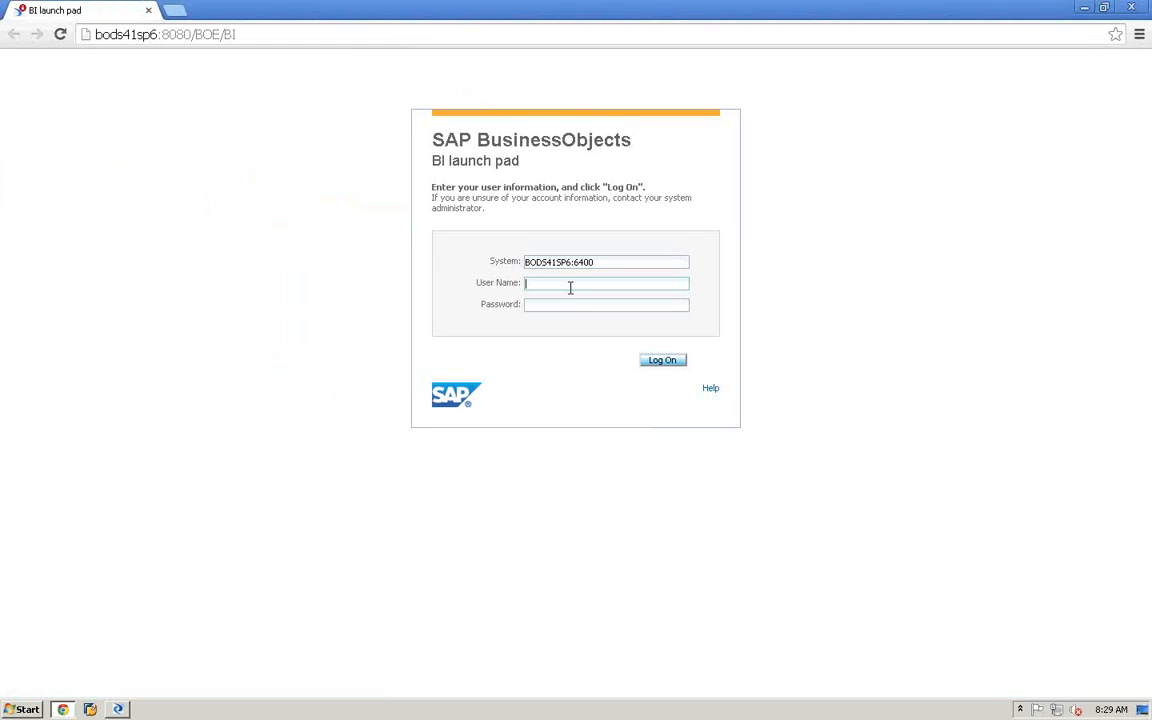
{"action": "type", "text": "a"}
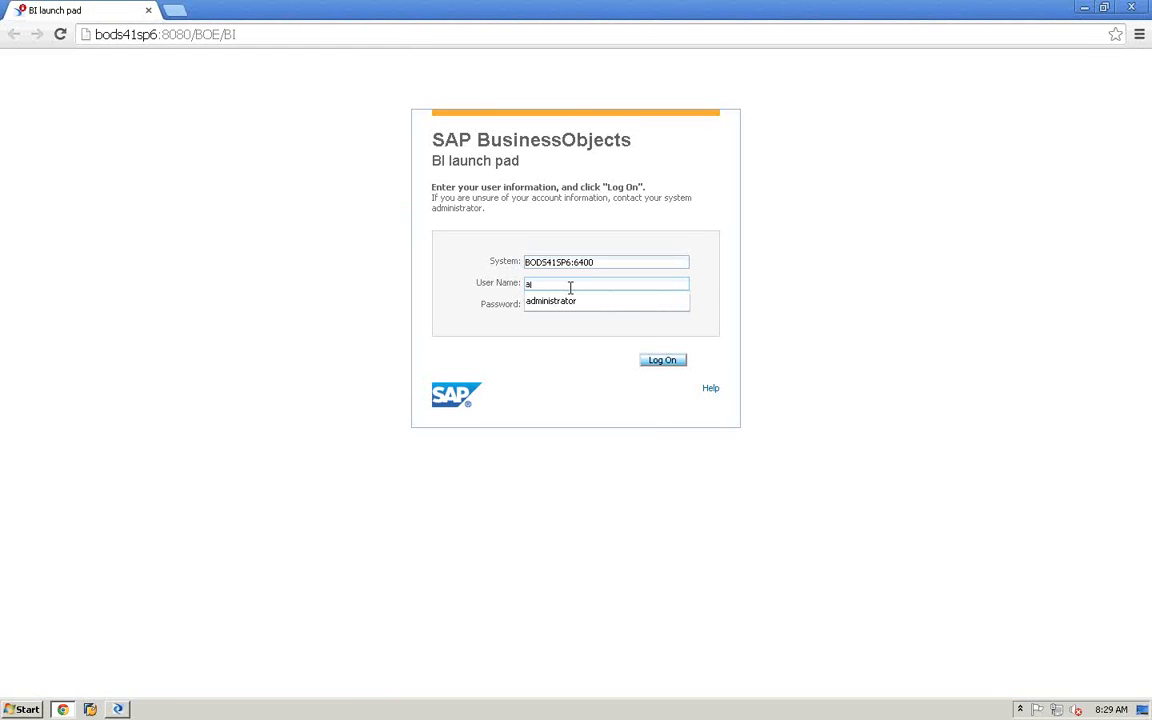
{"action": "left_click", "coordinate": [568, 301]}
{"action": "left_click", "coordinate": [569, 303]}
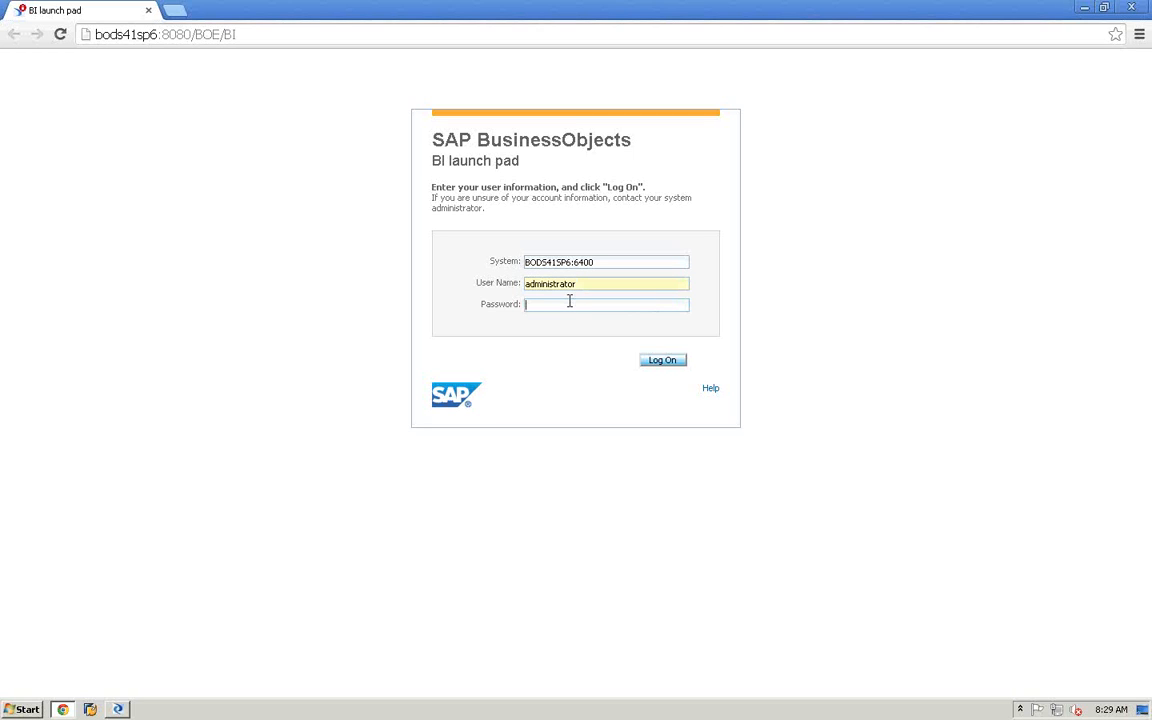
{"action": "type", "text": "Password"}
{"action": "left_click", "coordinate": [676, 366]}
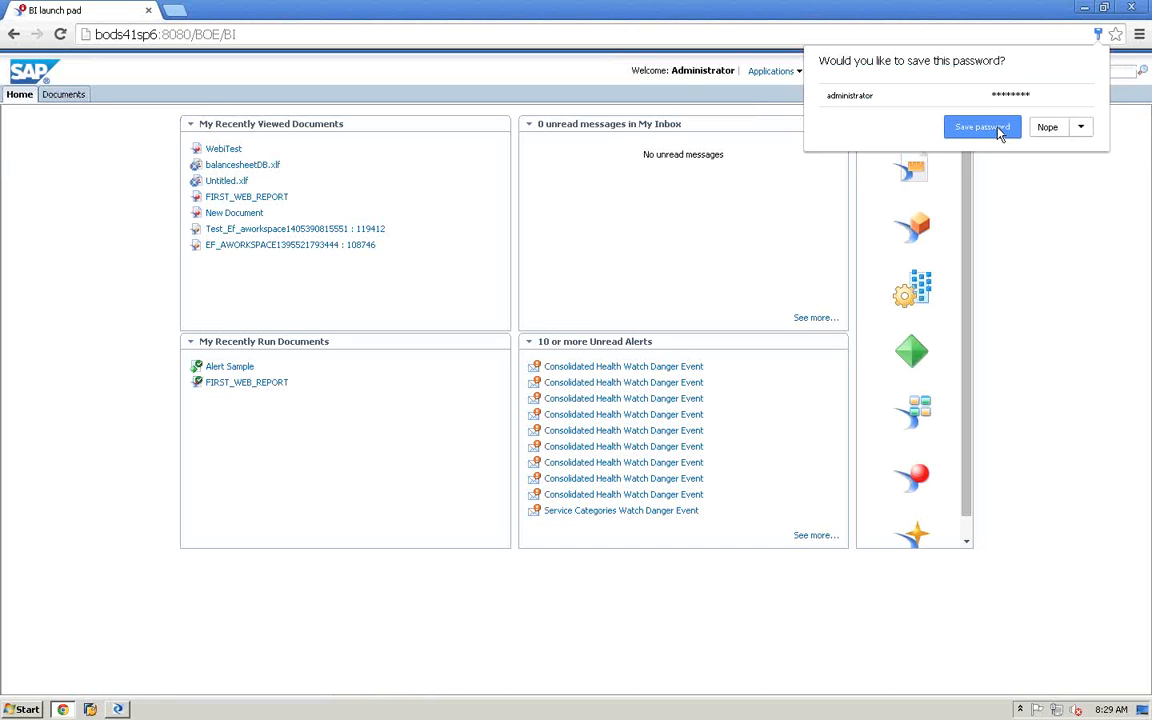
{"action": "left_click", "coordinate": [982, 128]}
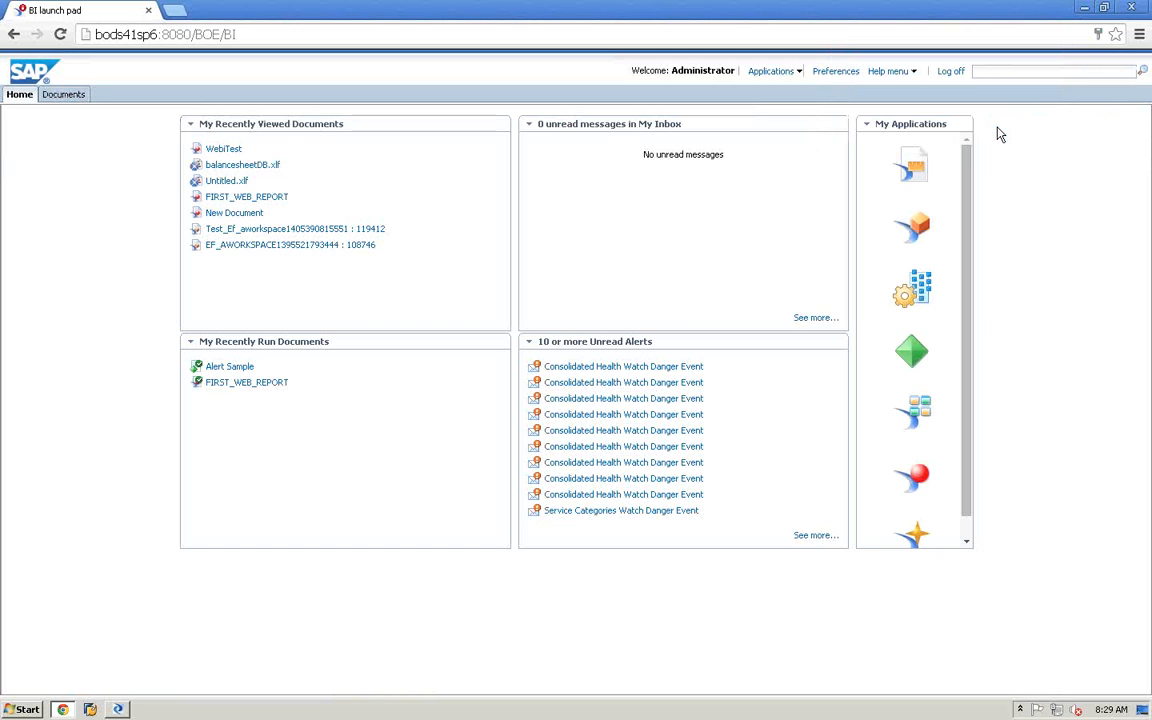
- Browse the Inbox and the ~WebIntelligence folder in Documents, and return to the My Favorites folder
{"action": "left_click", "coordinate": [55, 97]}
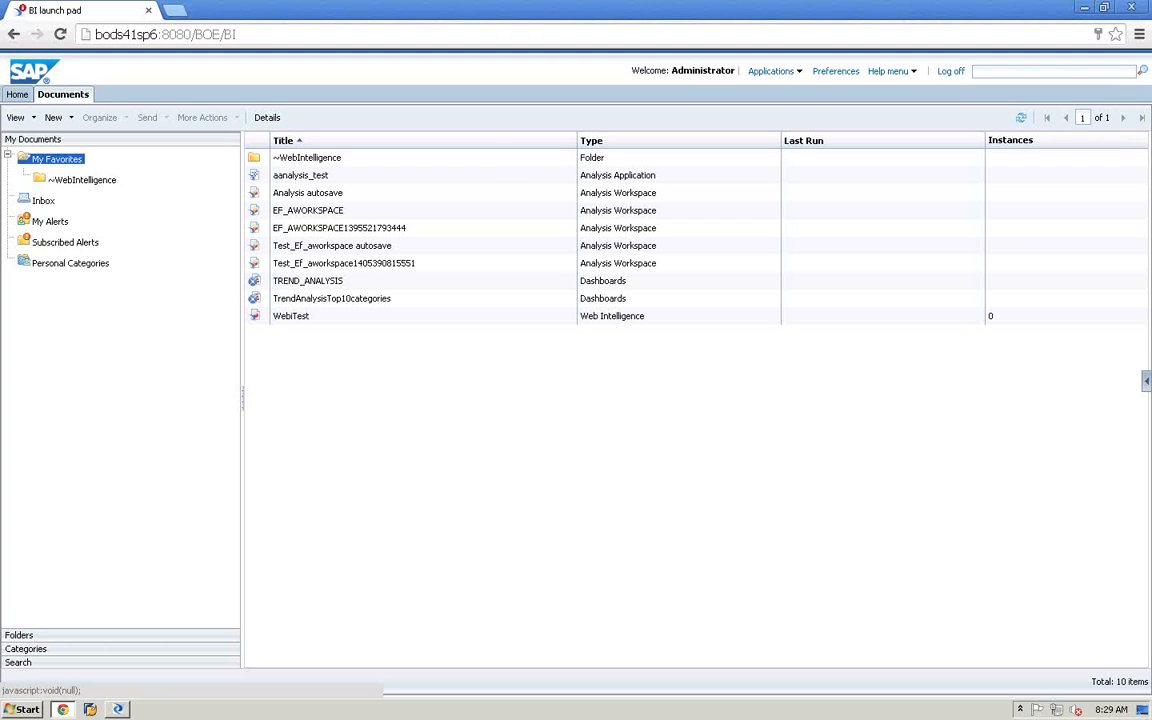
{"action": "left_click", "coordinate": [45, 202]}
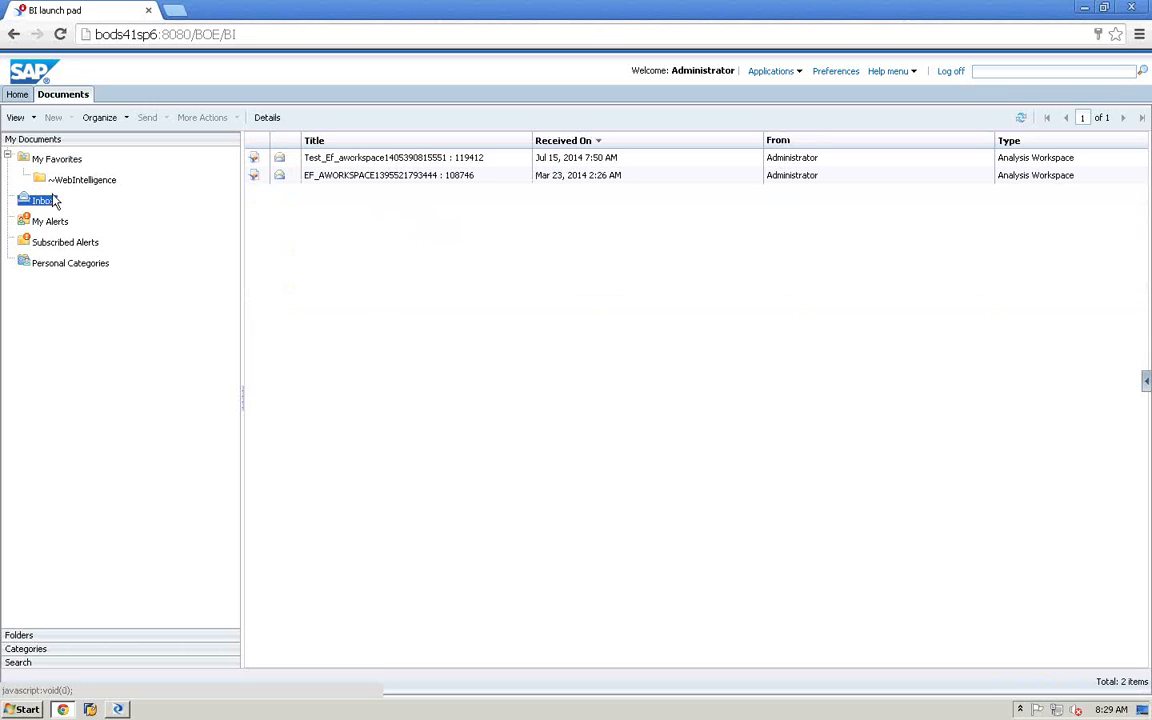
{"action": "left_click", "coordinate": [64, 182]}
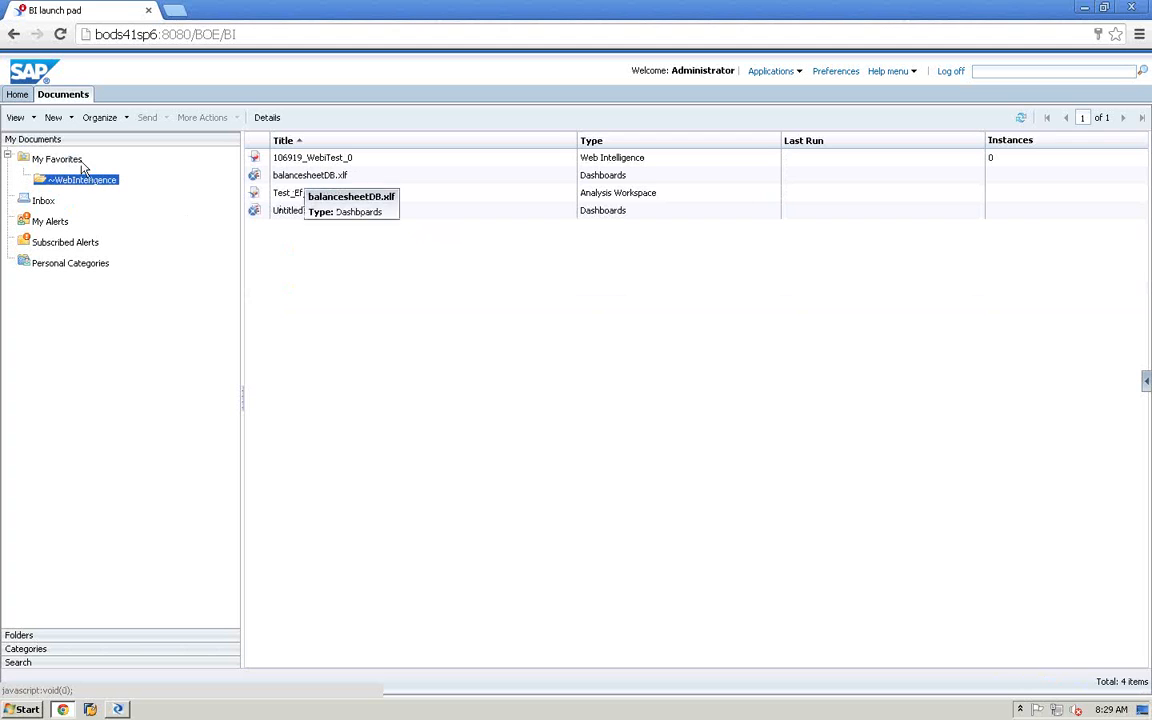
{"action": "left_click", "coordinate": [75, 160]}
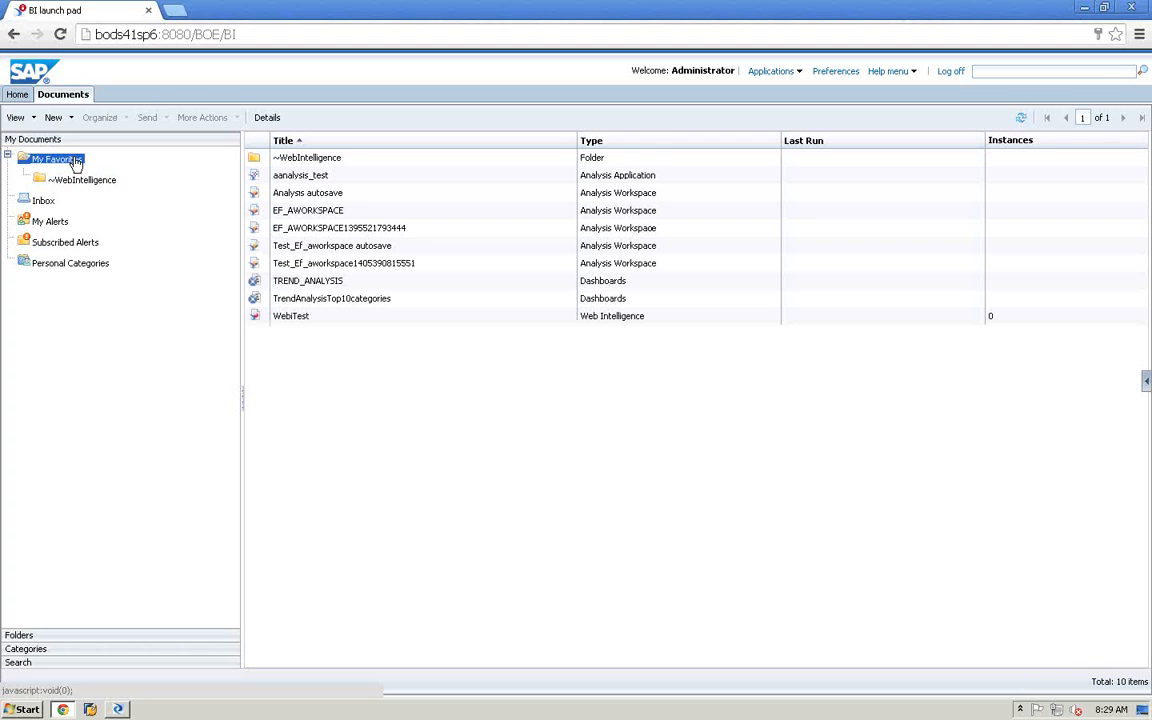
- Open the WebiTest Web Intelligence document from My Favorites and dismiss the autosave notice
{"action": "right_click", "coordinate": [298, 317]}
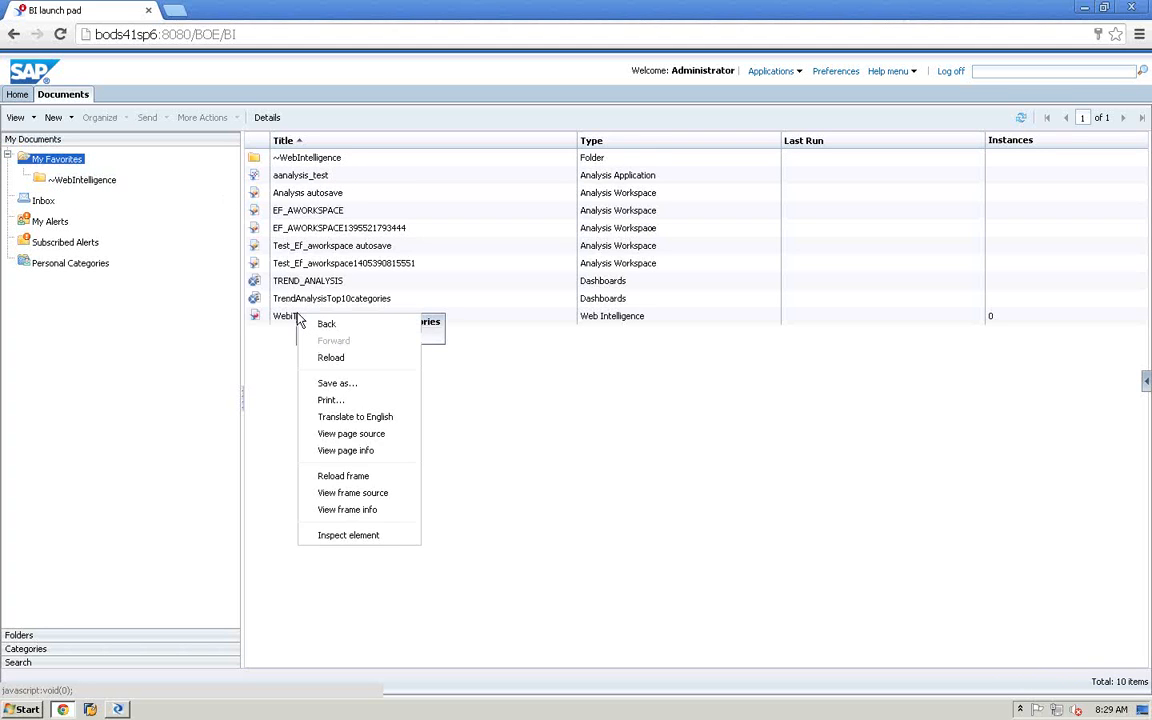
{"action": "left_click", "coordinate": [278, 322]}
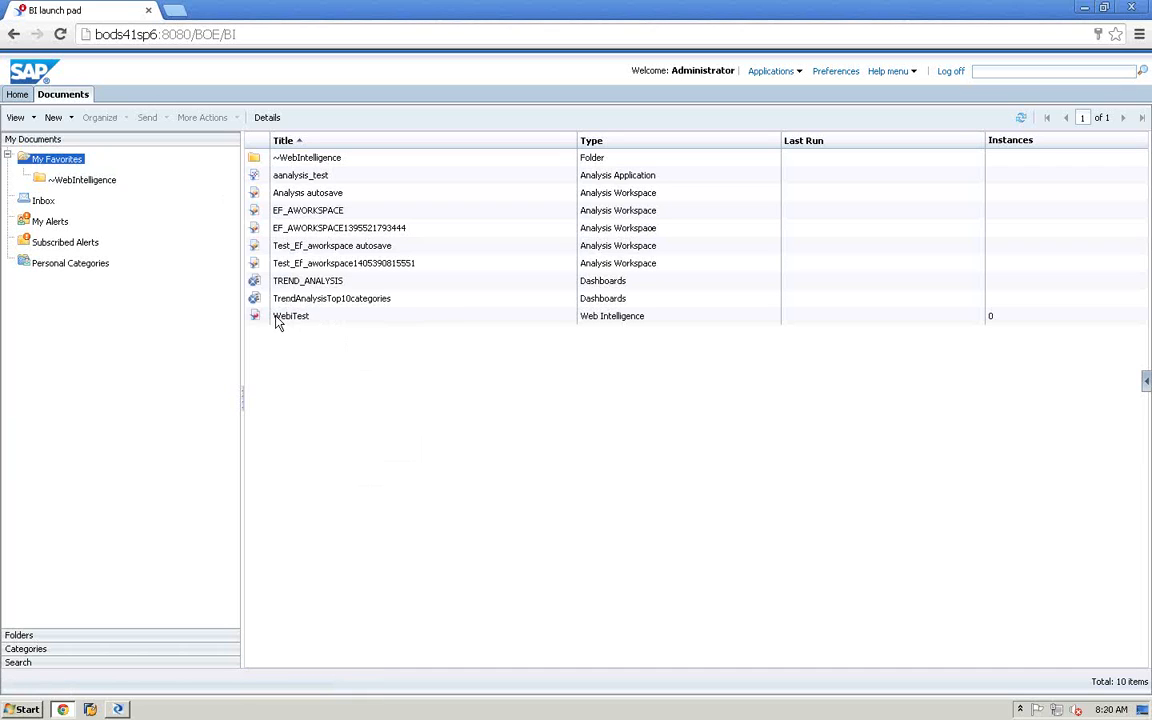
{"action": "right_click", "coordinate": [279, 320]}
{"action": "left_click", "coordinate": [300, 328]}
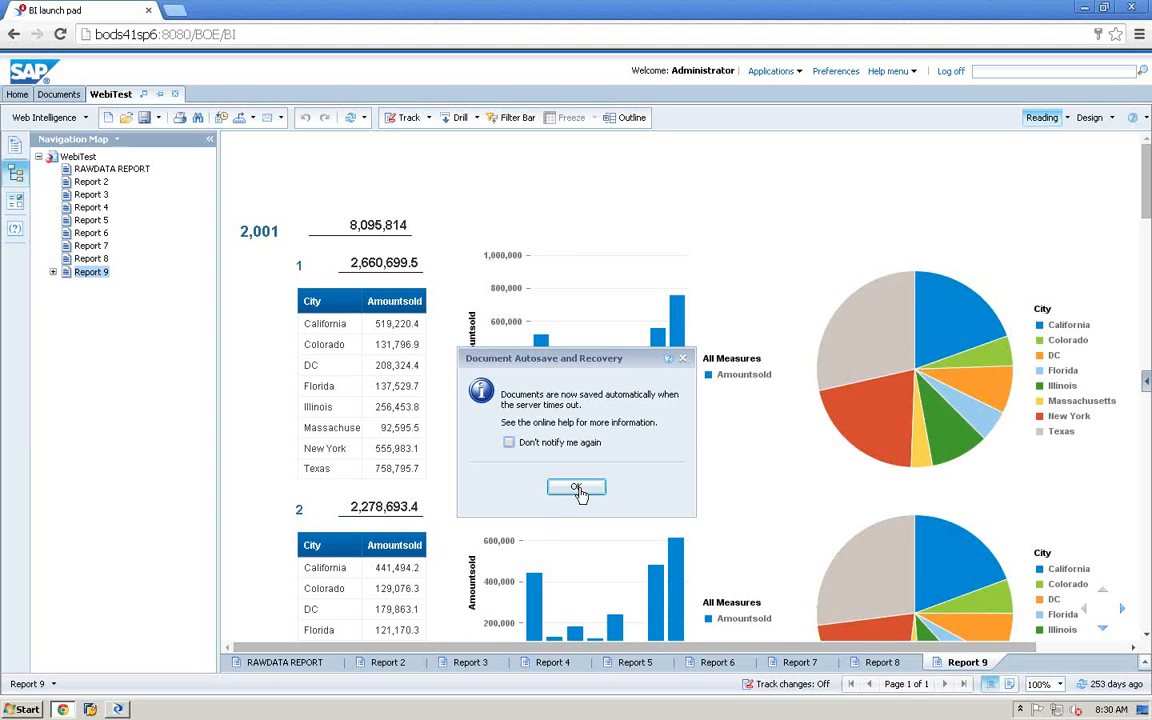
{"action": "left_click", "coordinate": [576, 487]}
- Look through the WebiTest document's report pages, from RAWDATA REPORT to Report 8
{"action": "left_click", "coordinate": [312, 666]}
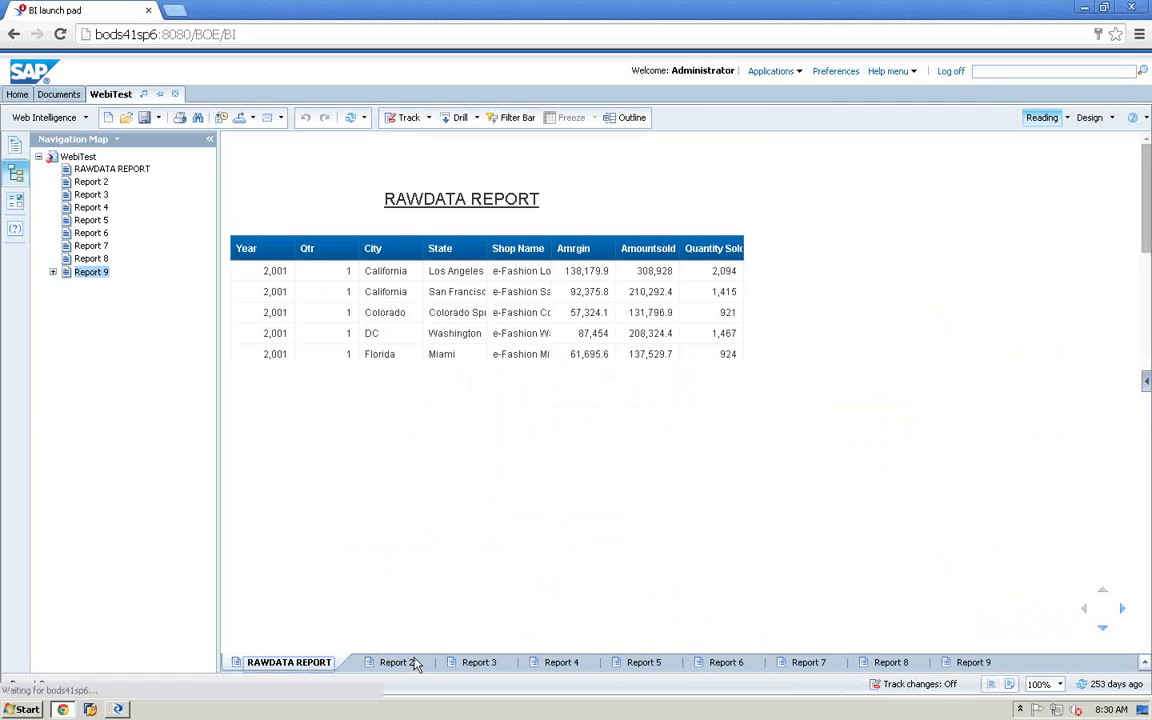
{"action": "left_click", "coordinate": [414, 665]}
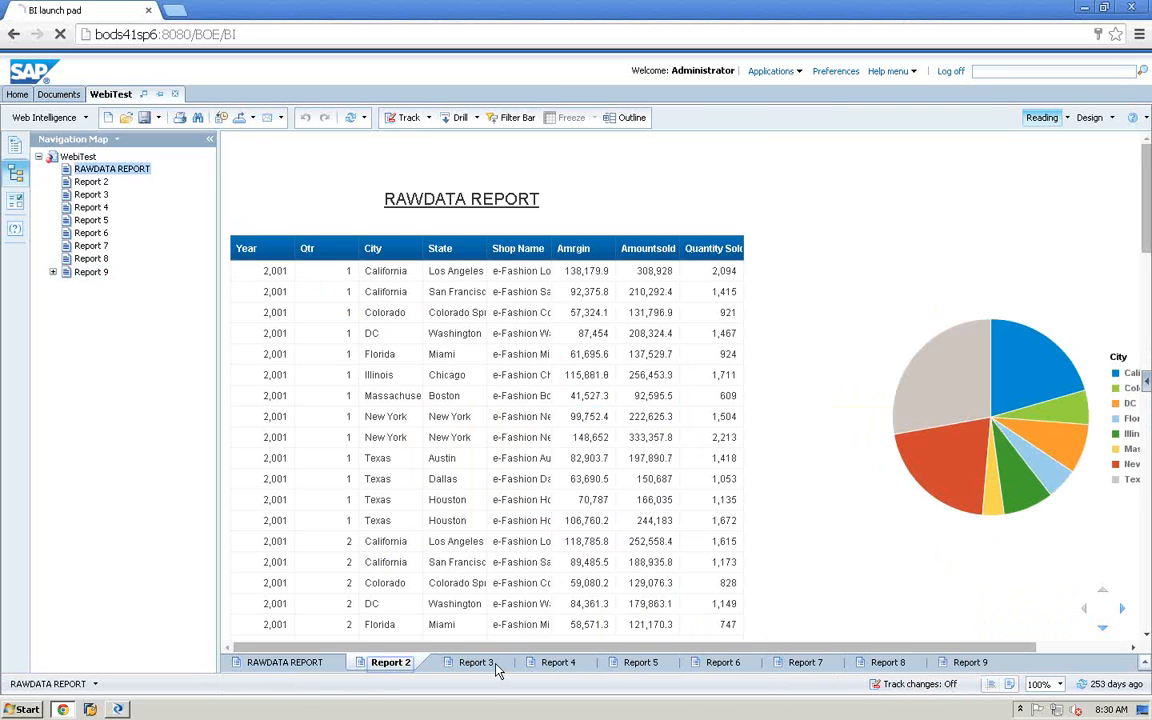
{"action": "left_click", "coordinate": [495, 666]}
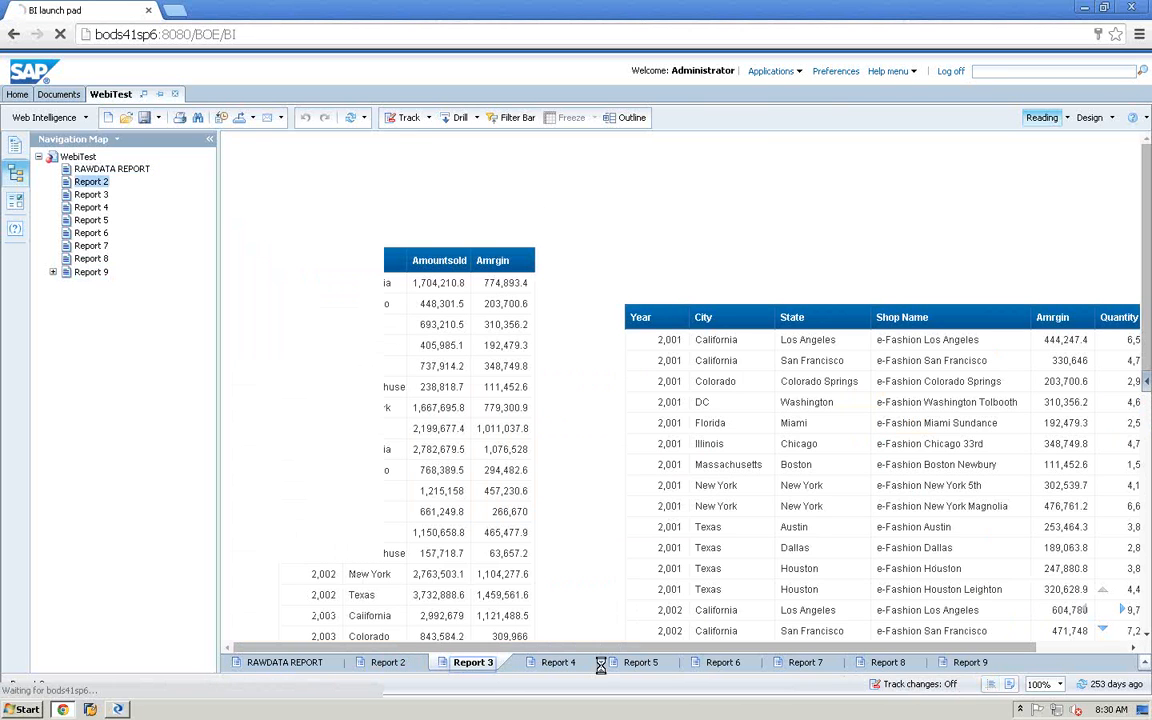
{"action": "left_click", "coordinate": [645, 670]}
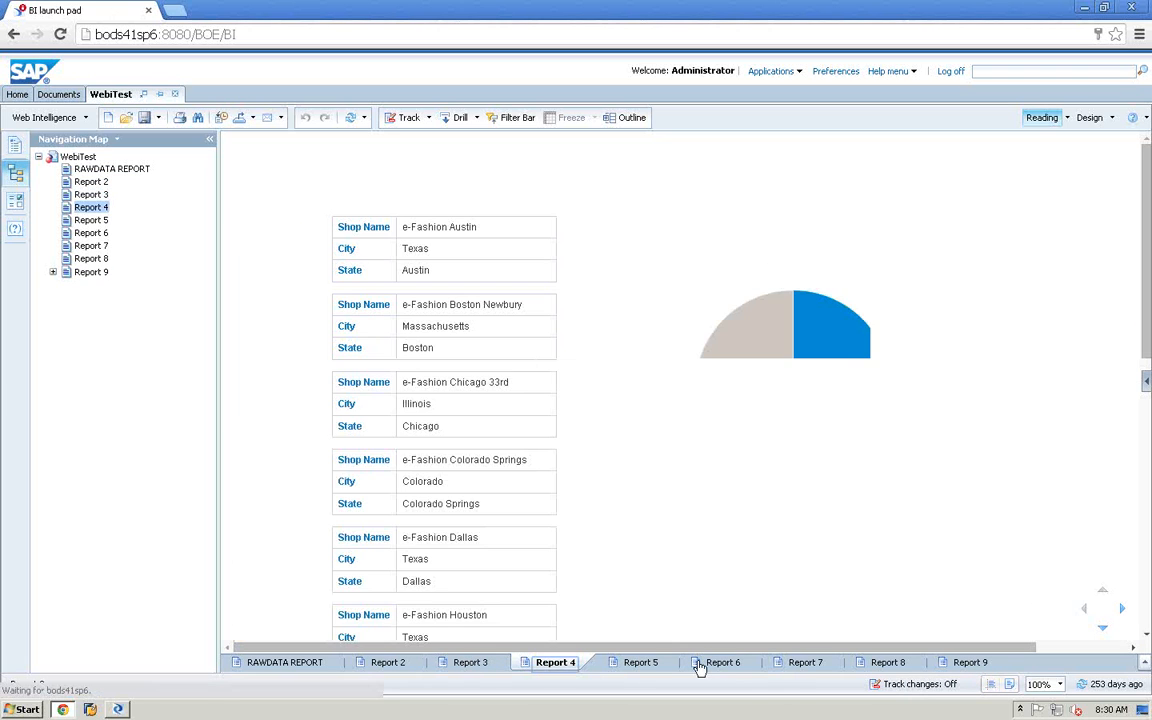
{"action": "left_click", "coordinate": [884, 663]}
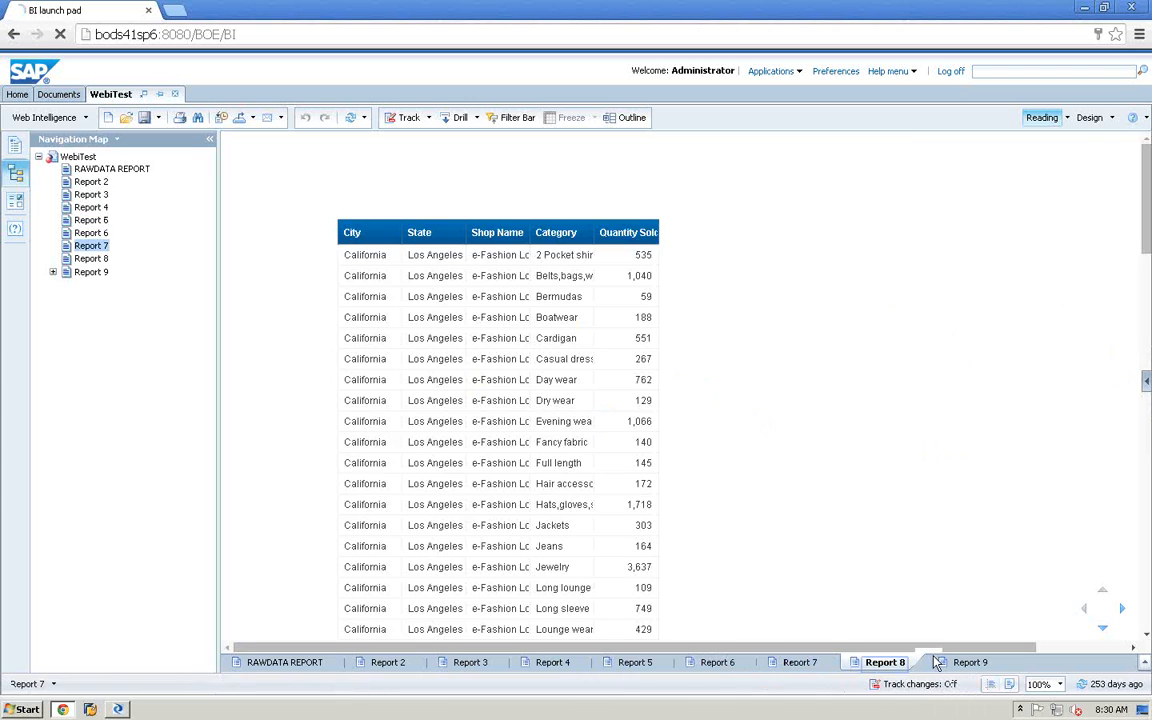
- Close the browser and hide the remote desktop session to switch to PowerPoint
{"action": "left_click", "coordinate": [1141, 8]}
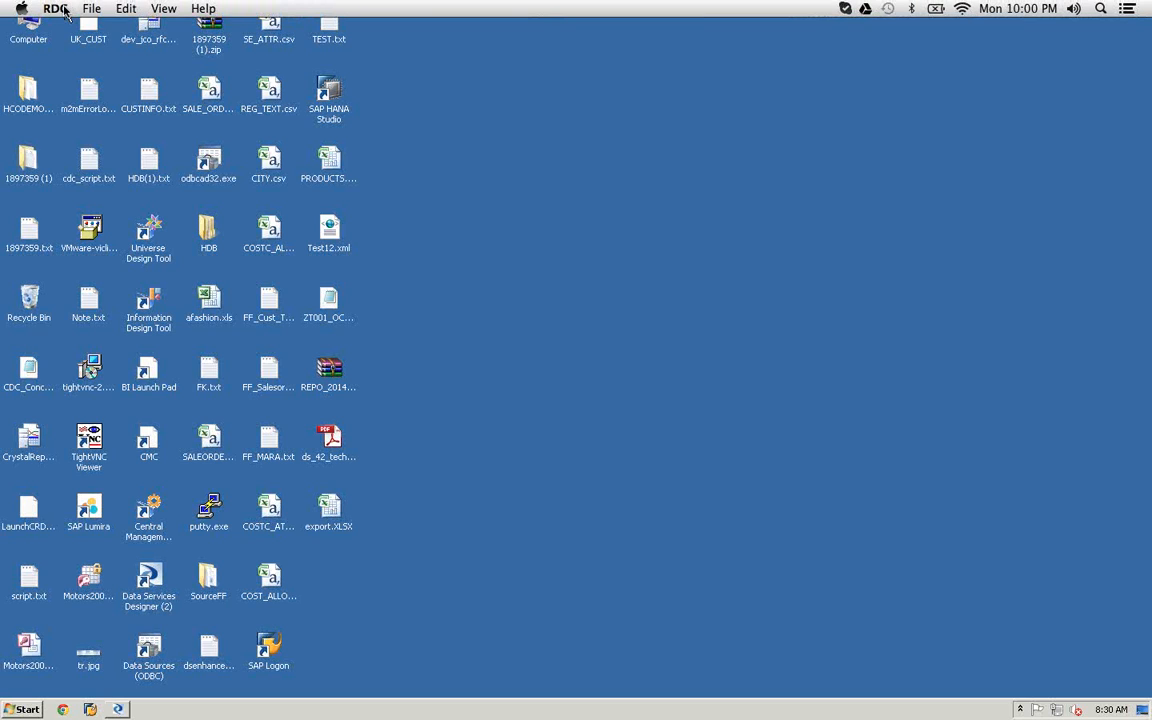
{"action": "left_click", "coordinate": [56, 9]}
{"action": "left_click", "coordinate": [78, 102]}
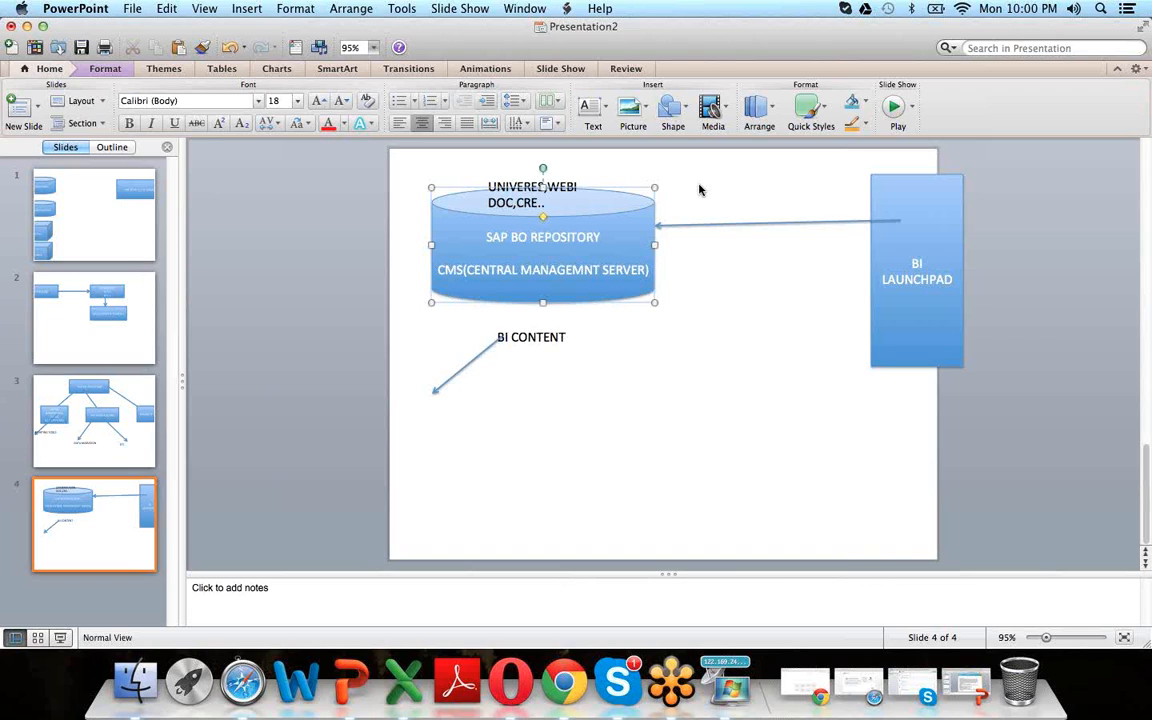
- Minimize Presentation2 and show slide 6, the role and tool wheel, in SAP BO BI 4.0 INTRODUCTION.ppt
{"action": "left_click", "coordinate": [26, 28]}
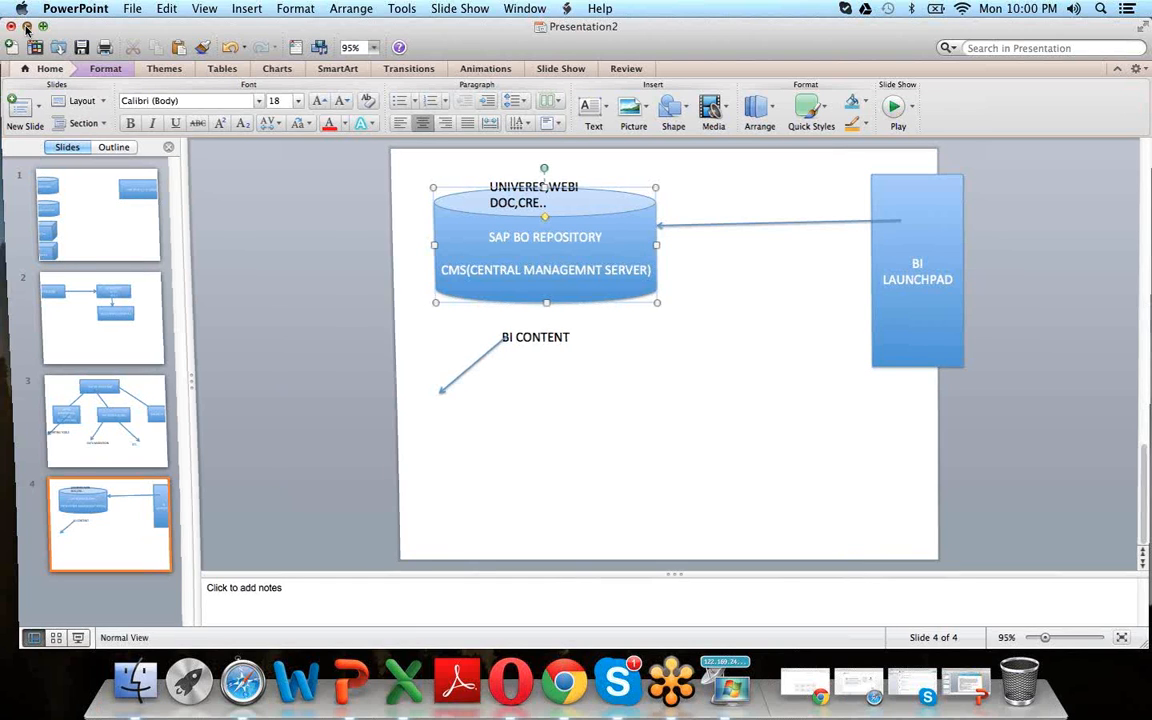
{"action": "left_click", "coordinate": [926, 677]}
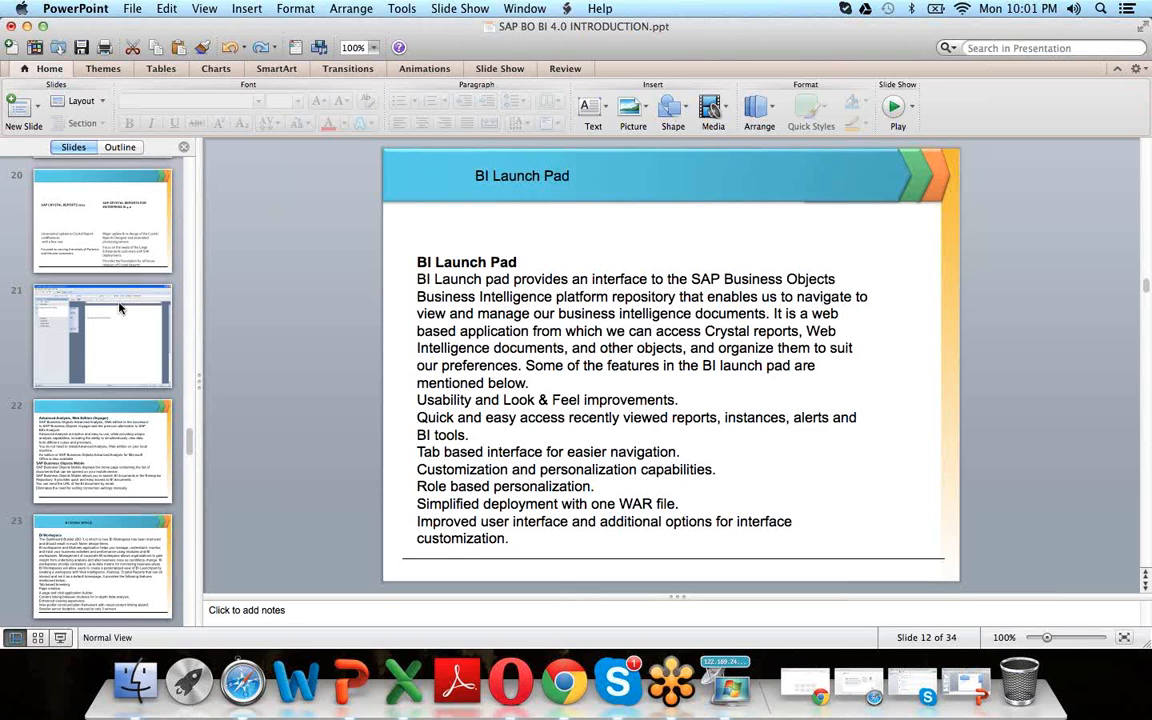
{"action": "scroll", "coordinate": [119, 309], "scroll_direction": "up", "scroll_amount": 15}
{"action": "left_click", "coordinate": [119, 309]}
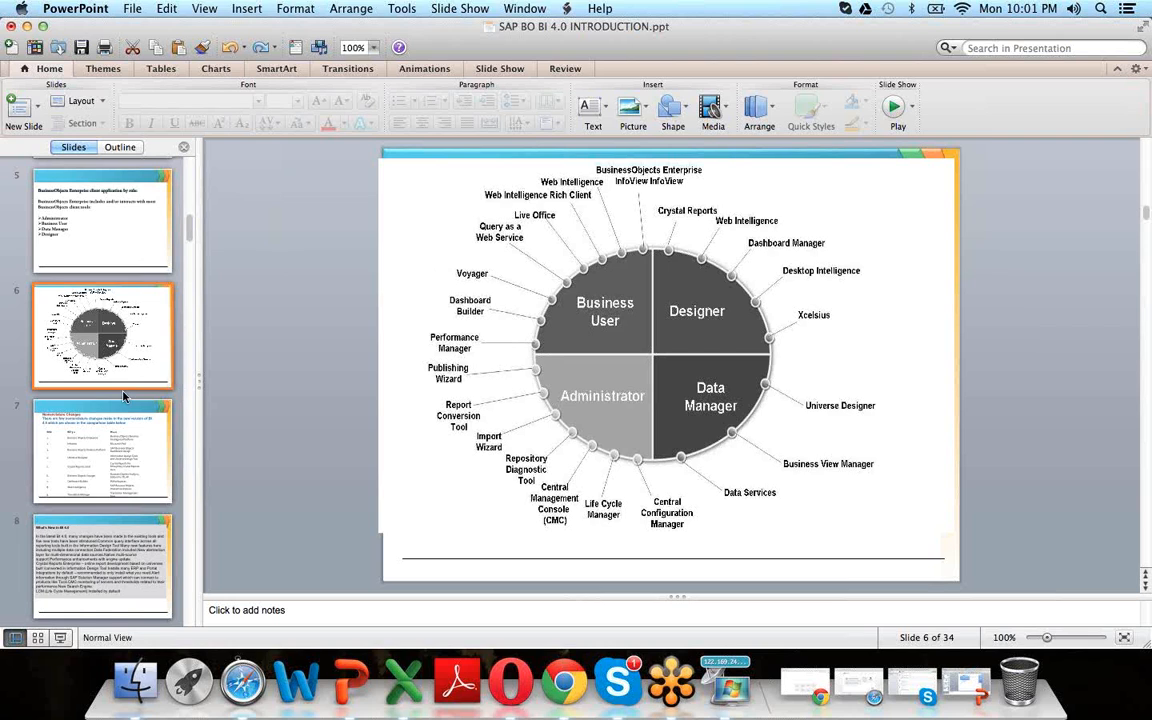
- Look through the slides up to slide 28 and display the 1 BI SUITE slide on different needs
{"action": "scroll", "coordinate": [124, 397], "scroll_direction": "down", "scroll_amount": 2}
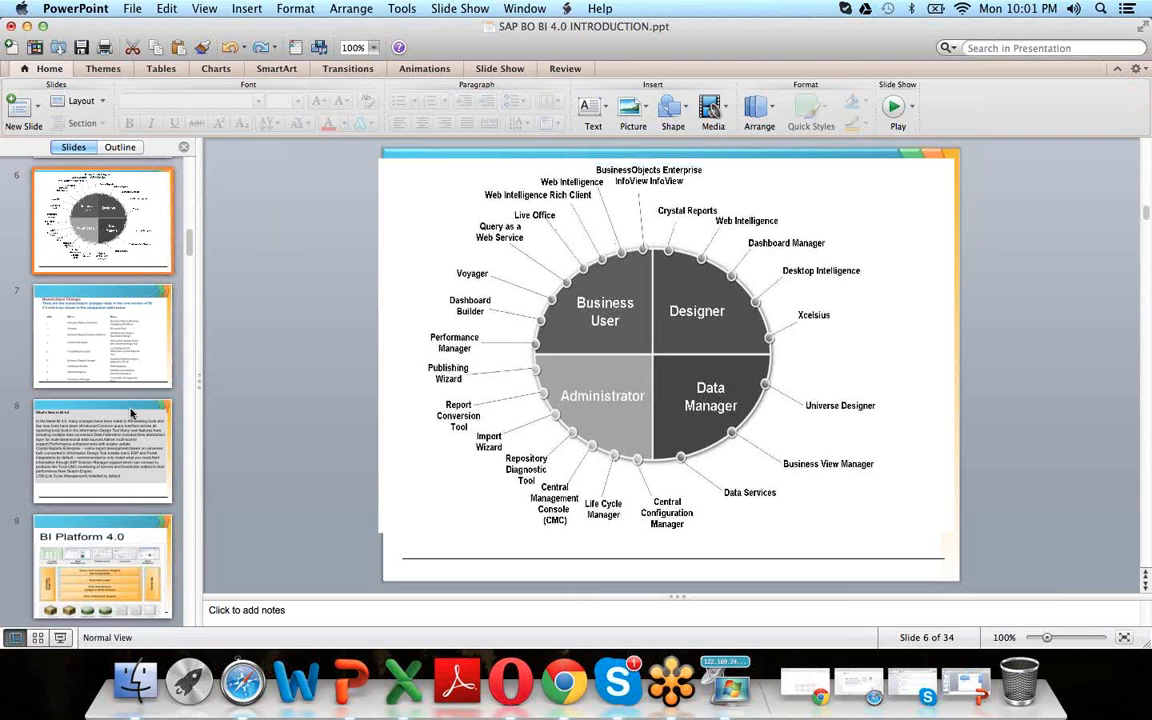
{"action": "scroll", "coordinate": [130, 412], "scroll_direction": "down", "scroll_amount": 2}
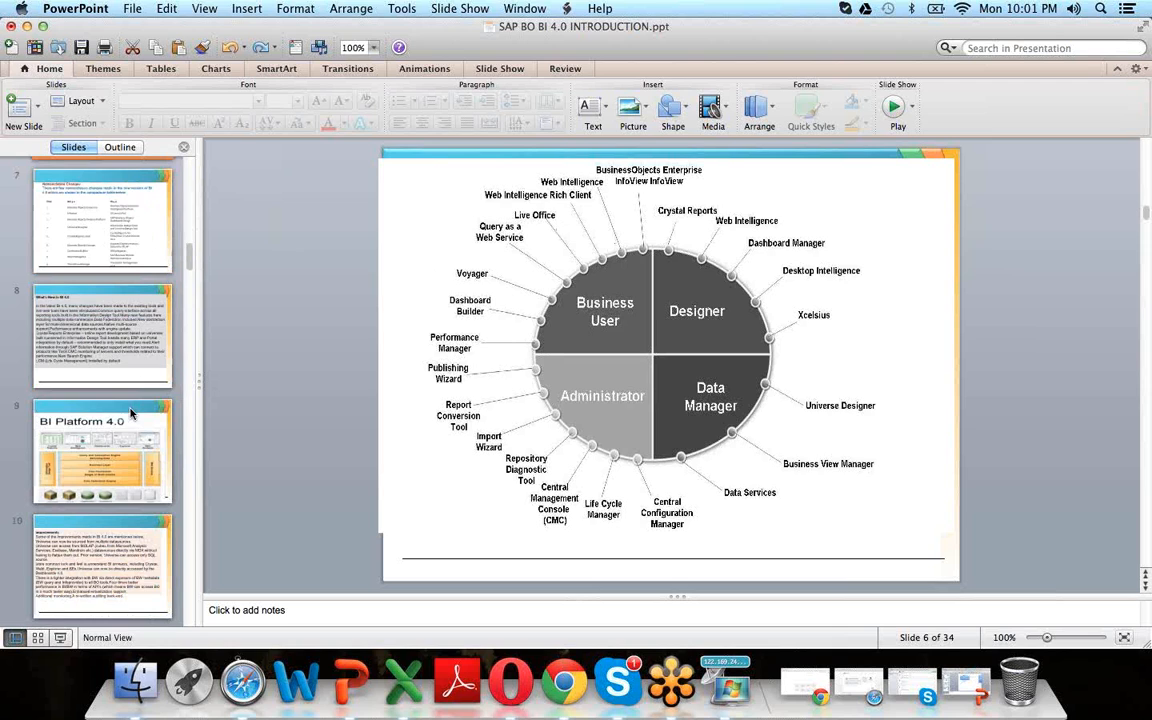
{"action": "scroll", "coordinate": [130, 412], "scroll_direction": "down", "scroll_amount": 6}
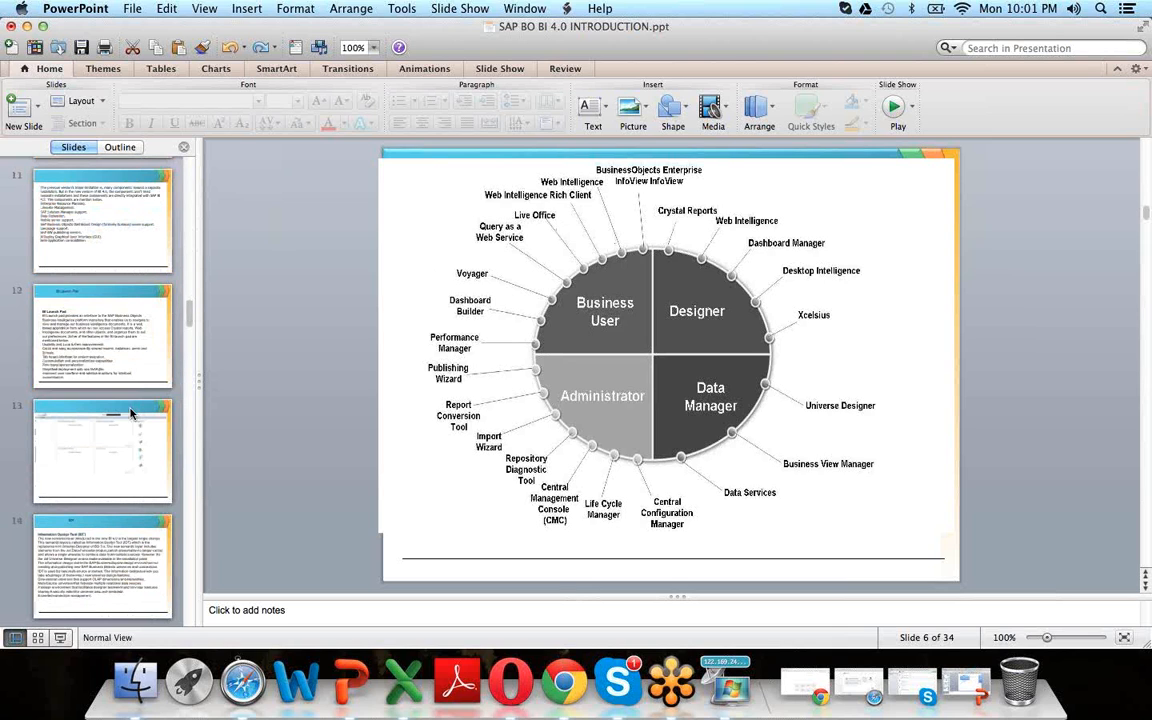
{"action": "scroll", "coordinate": [130, 412], "scroll_direction": "down", "scroll_amount": 6}
{"action": "scroll", "coordinate": [130, 412], "scroll_direction": "down", "scroll_amount": 7}
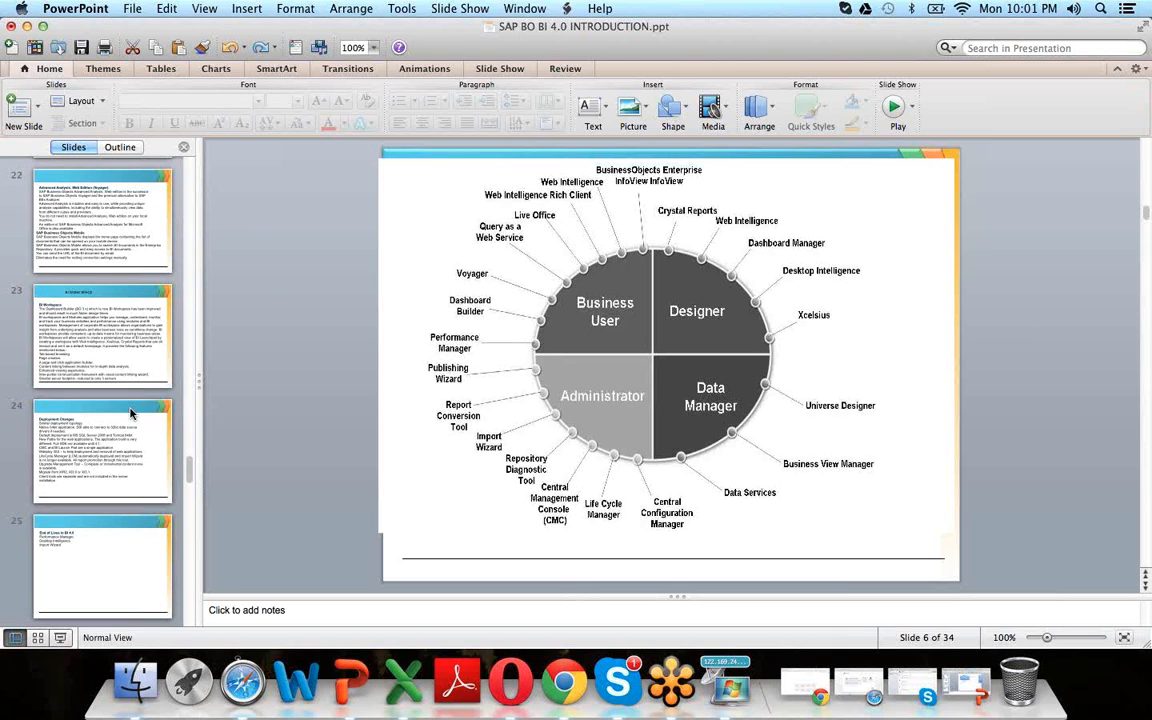
{"action": "scroll", "coordinate": [130, 412], "scroll_direction": "down", "scroll_amount": 5}
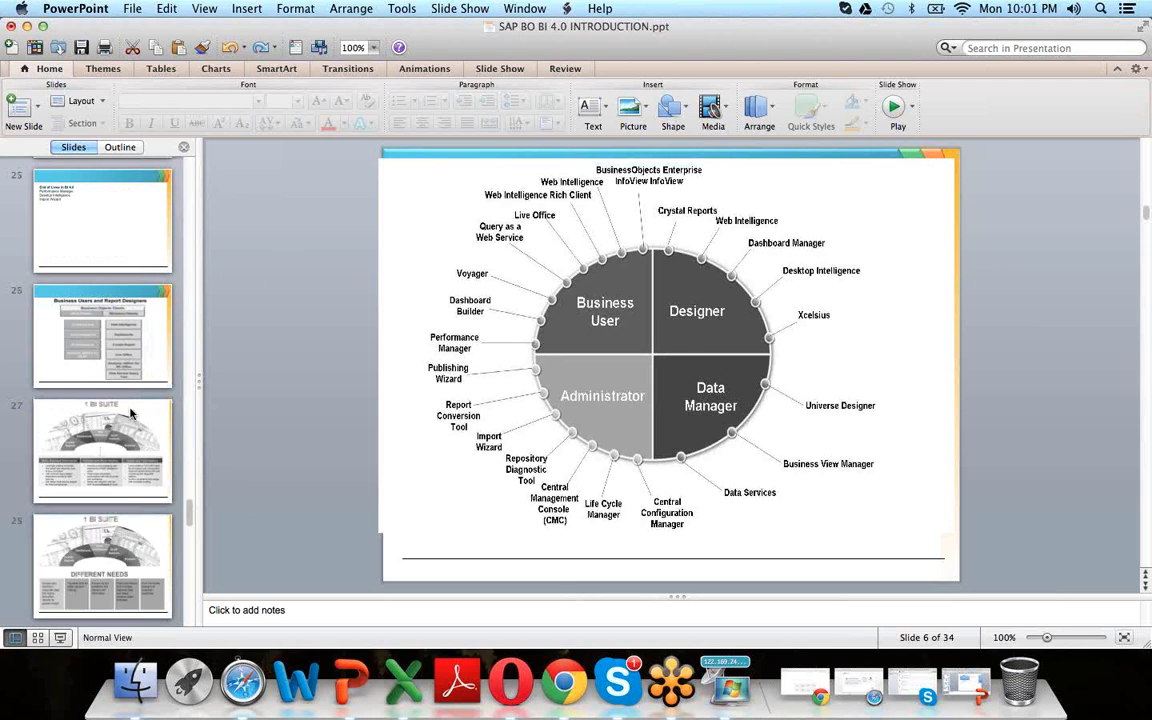
{"action": "scroll", "coordinate": [130, 413], "scroll_direction": "down", "scroll_amount": 2}
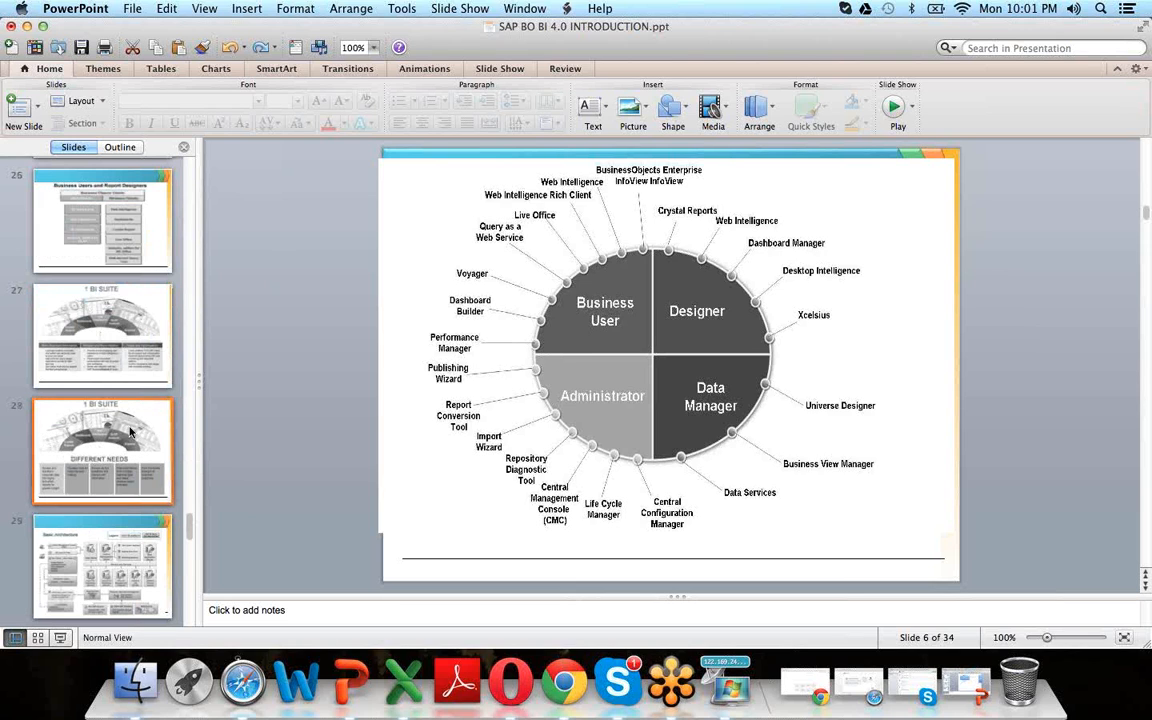
{"action": "left_click", "coordinate": [130, 432]}
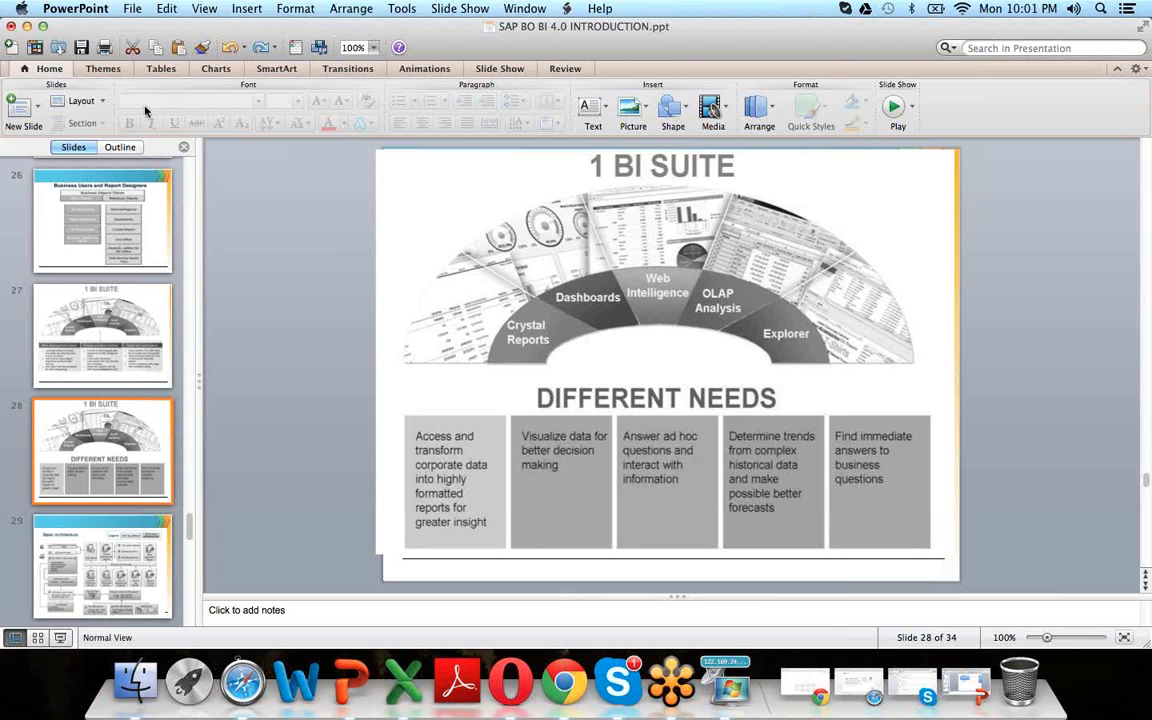
- Return to Presentation2 and add a blank slide after slide 4
{"action": "left_click", "coordinate": [27, 26]}
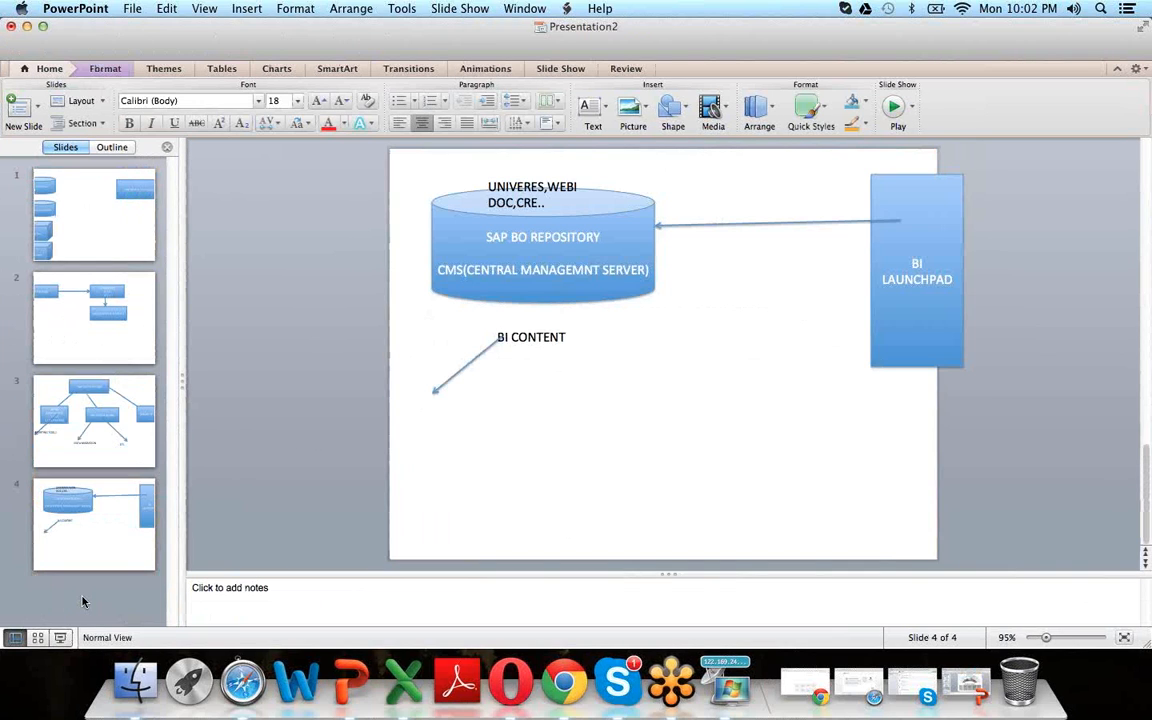
{"action": "left_click", "coordinate": [37, 104]}
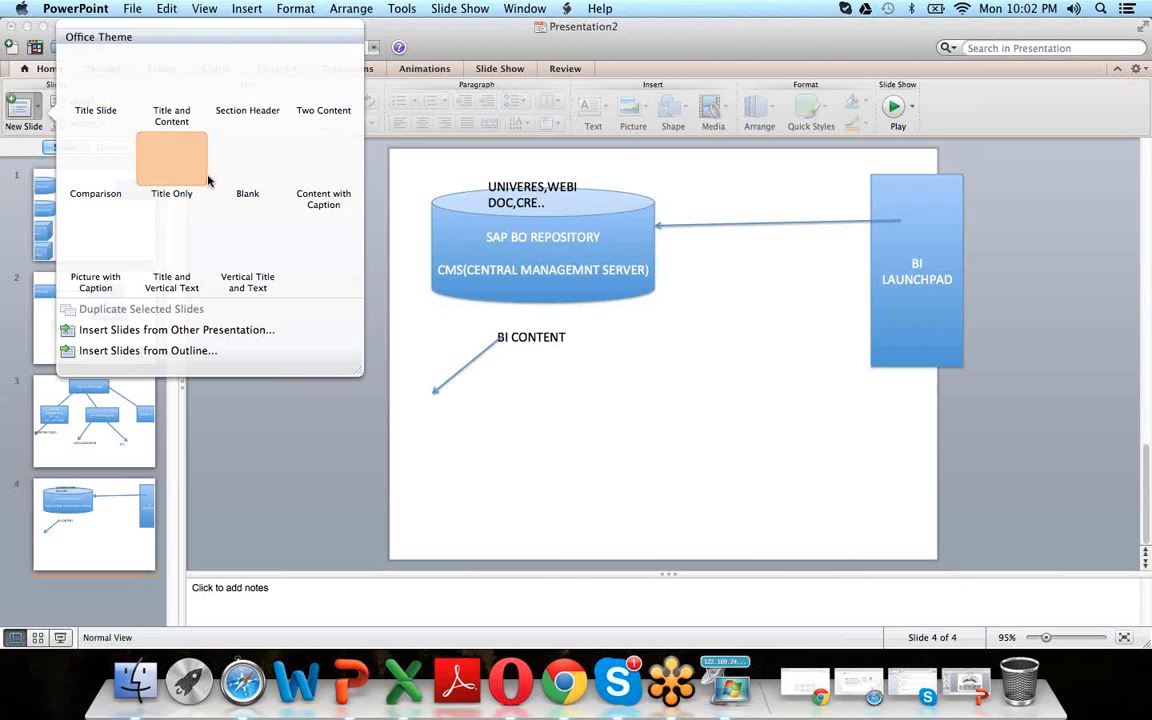
{"action": "left_click", "coordinate": [208, 180]}
- Draw a tall rectangle over the upper right edge of slide 5, label it REPORT, and minimize the presentation
{"action": "mouse_move", "coordinate": [879, 167]}
{"action": "left_mouse_down"}
{"action": "mouse_move", "coordinate": [977, 267]}
{"action": "mouse_move", "coordinate": [992, 343]}
{"action": "left_mouse_up"}
{"action": "right_click", "coordinate": [937, 262]}
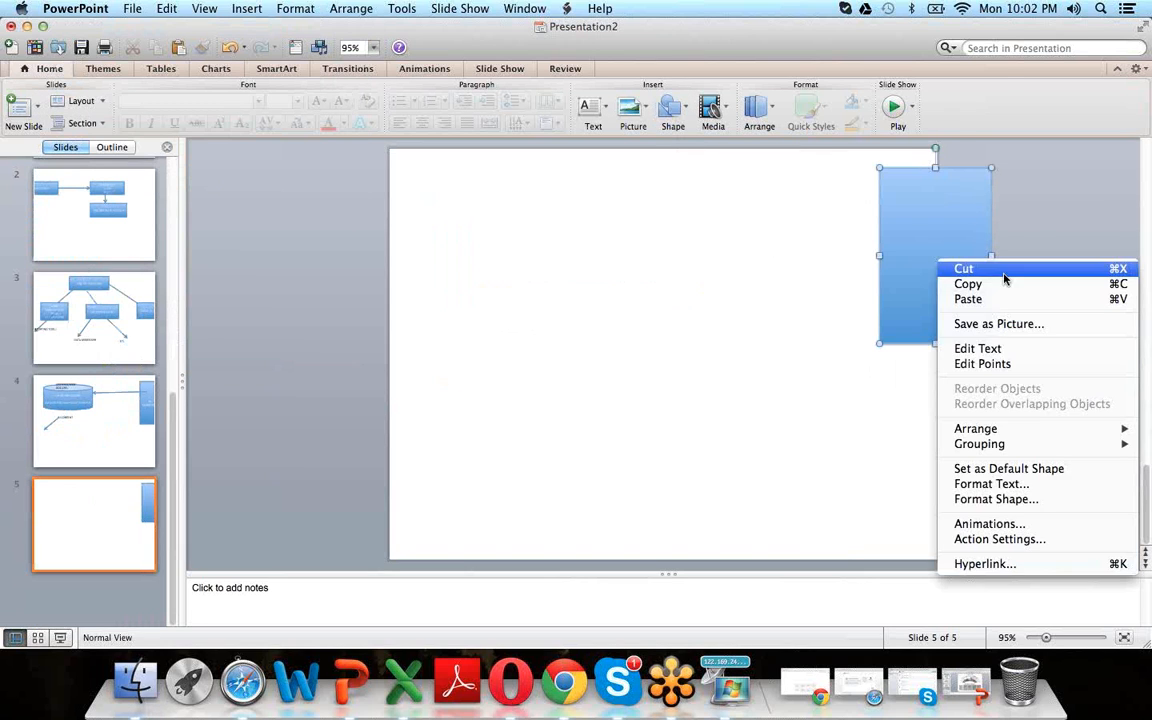
{"action": "left_click", "coordinate": [1002, 350]}
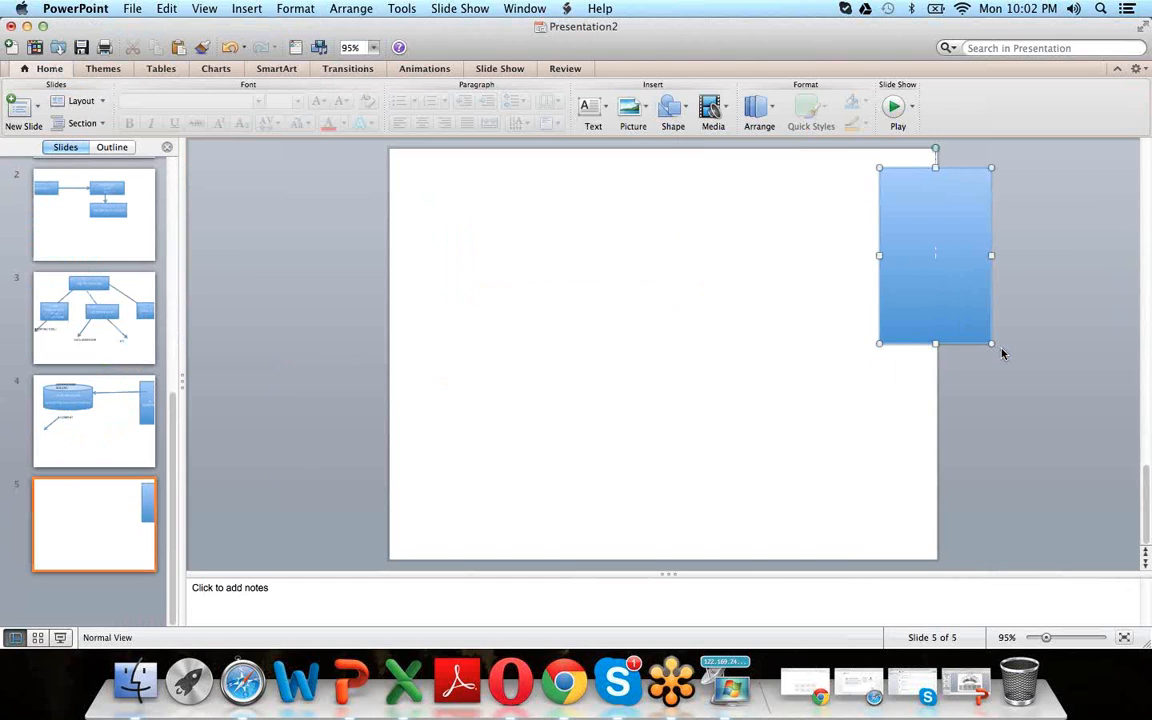
{"action": "type", "text": "REPORT"}
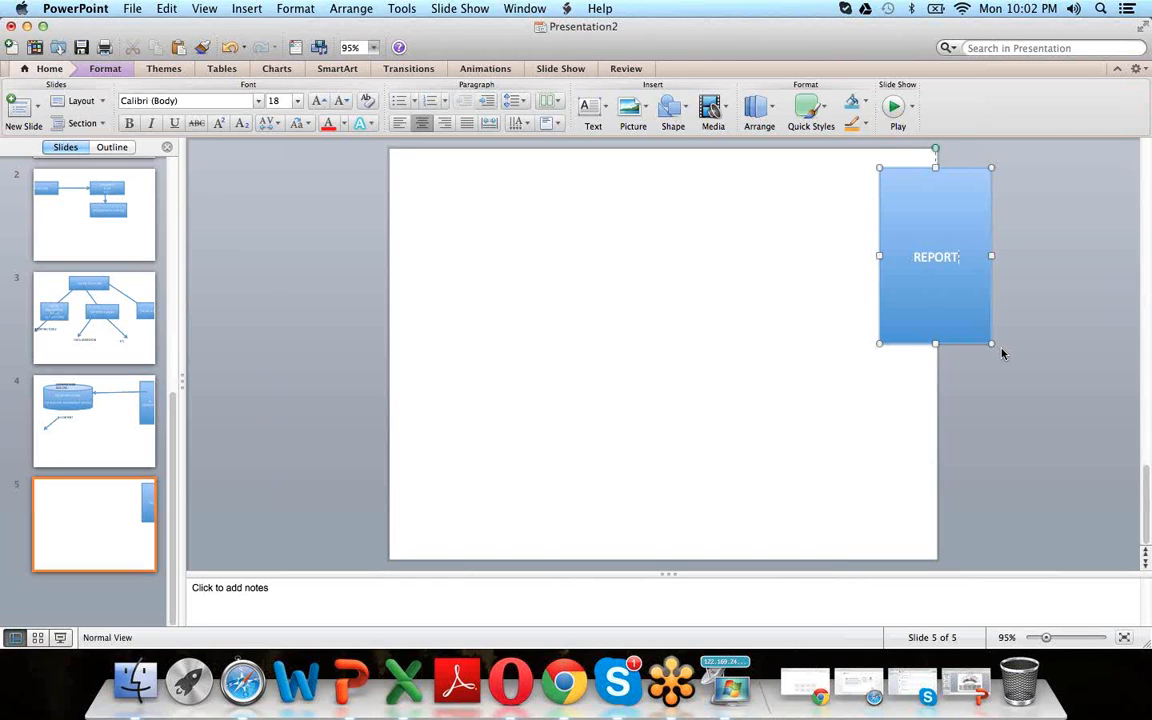
{"action": "left_click", "coordinate": [27, 26]}
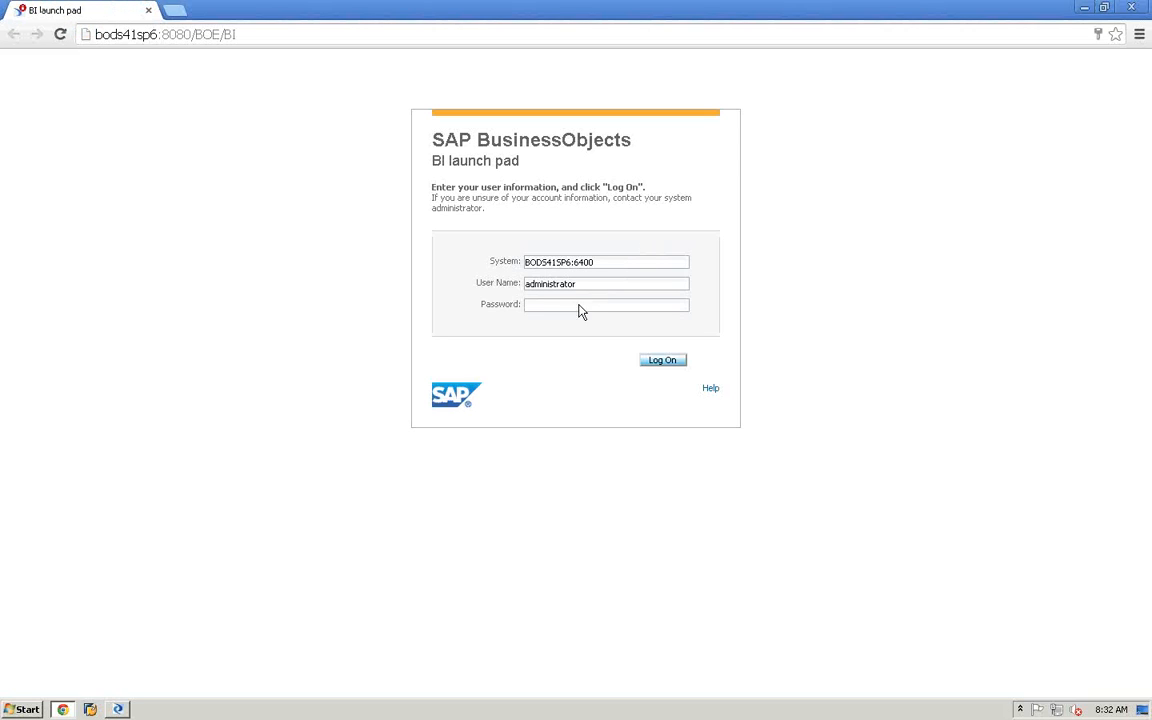
- Log on to BI launch pad as administrator by entering the account password
{"action": "left_click", "coordinate": [572, 305]}
{"action": "type", "text": "••••••••"}
{"action": "left_click", "coordinate": [662, 360]}
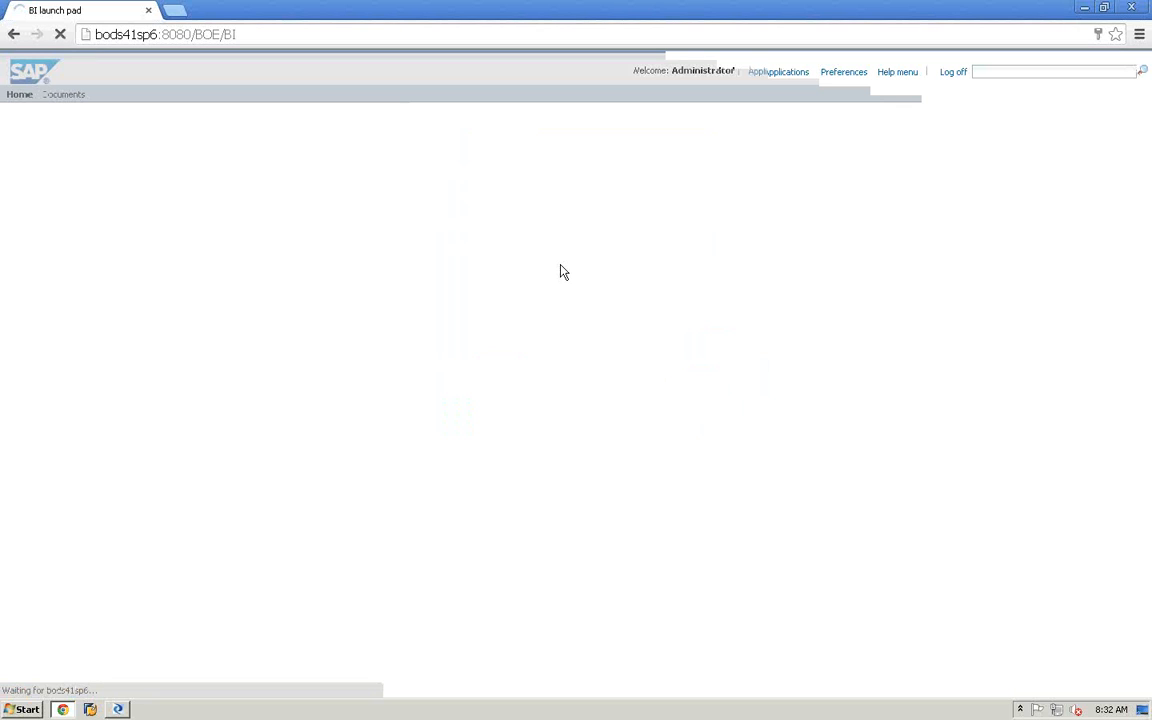
- Open the recently viewed WebiTest document and dismiss the Document Autosave and Recovery notice
{"action": "right_click", "coordinate": [243, 151]}
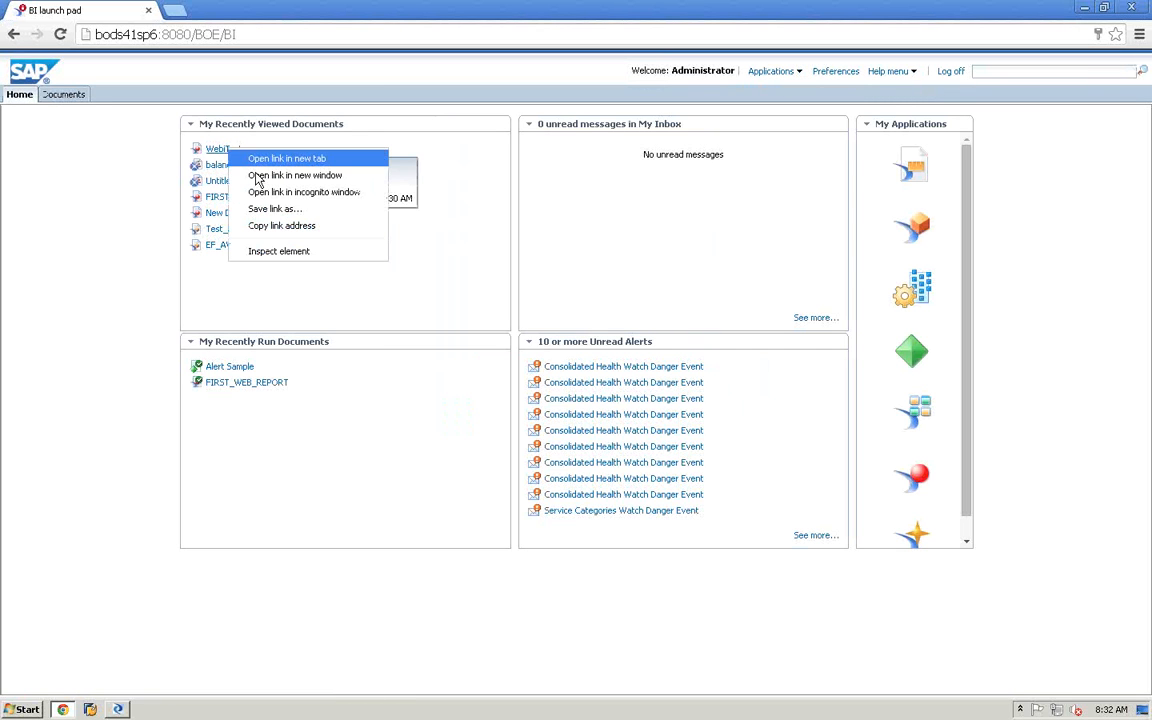
{"action": "left_click", "coordinate": [218, 151]}
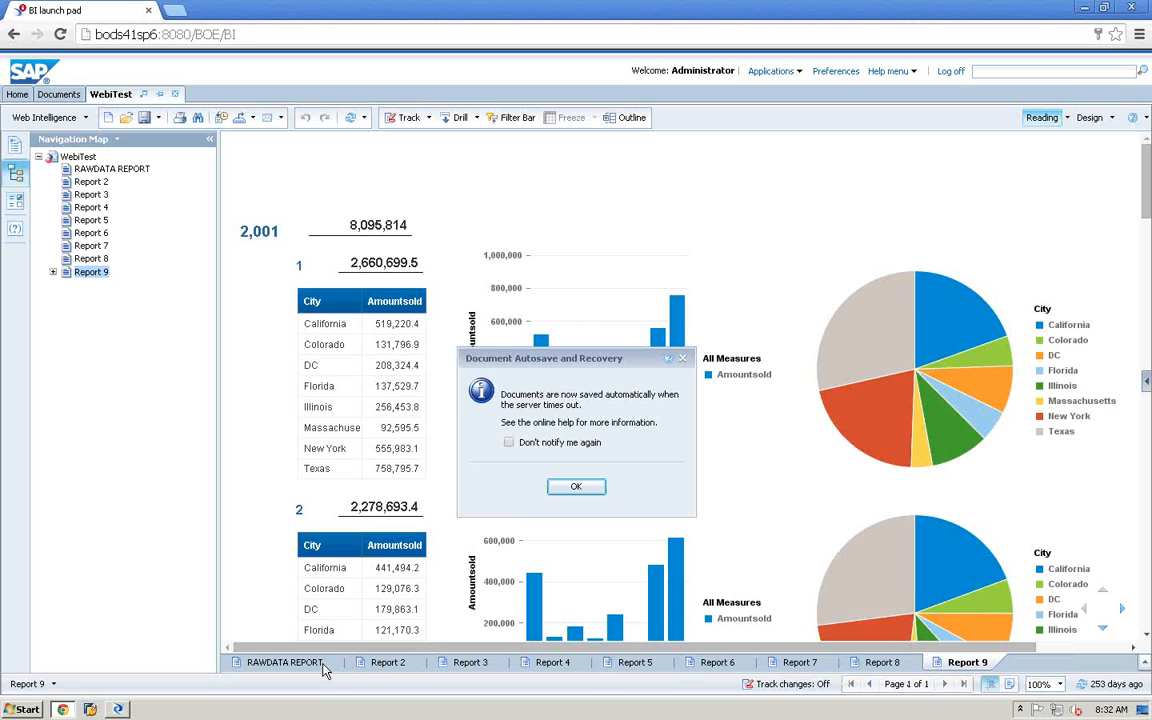
{"action": "left_click", "coordinate": [578, 486]}
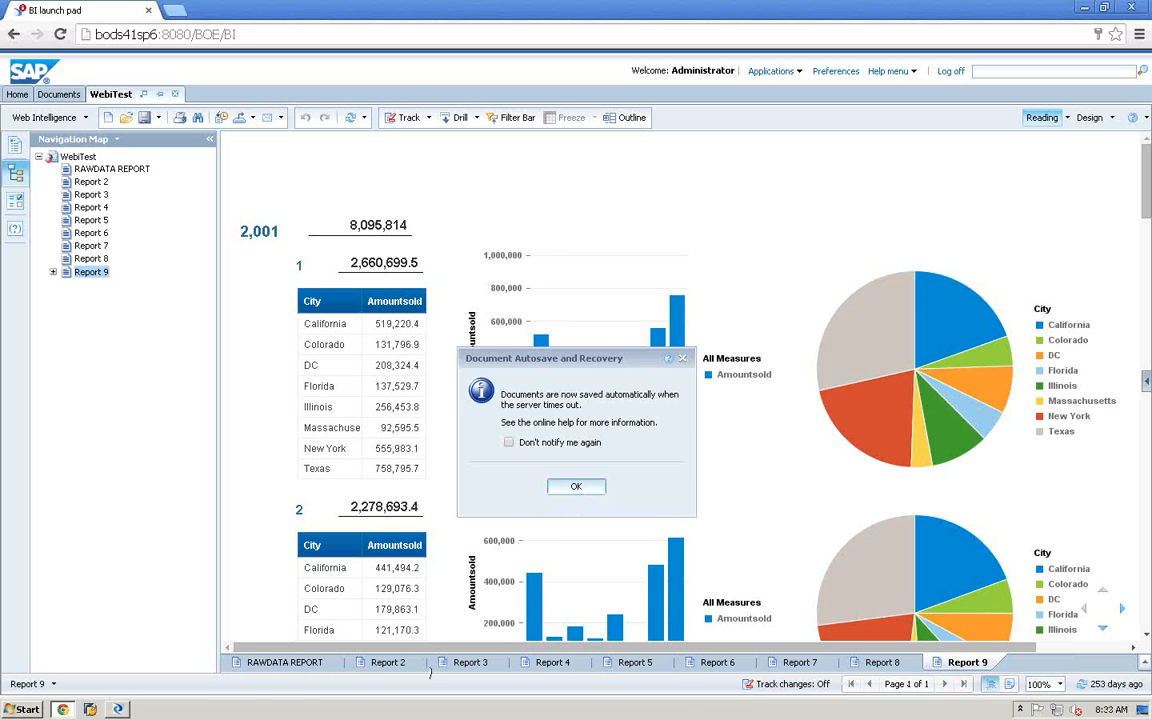
- View the WebiTest reports one after another, from RAWDATA REPORT through Report 5
{"action": "left_click", "coordinate": [310, 662]}
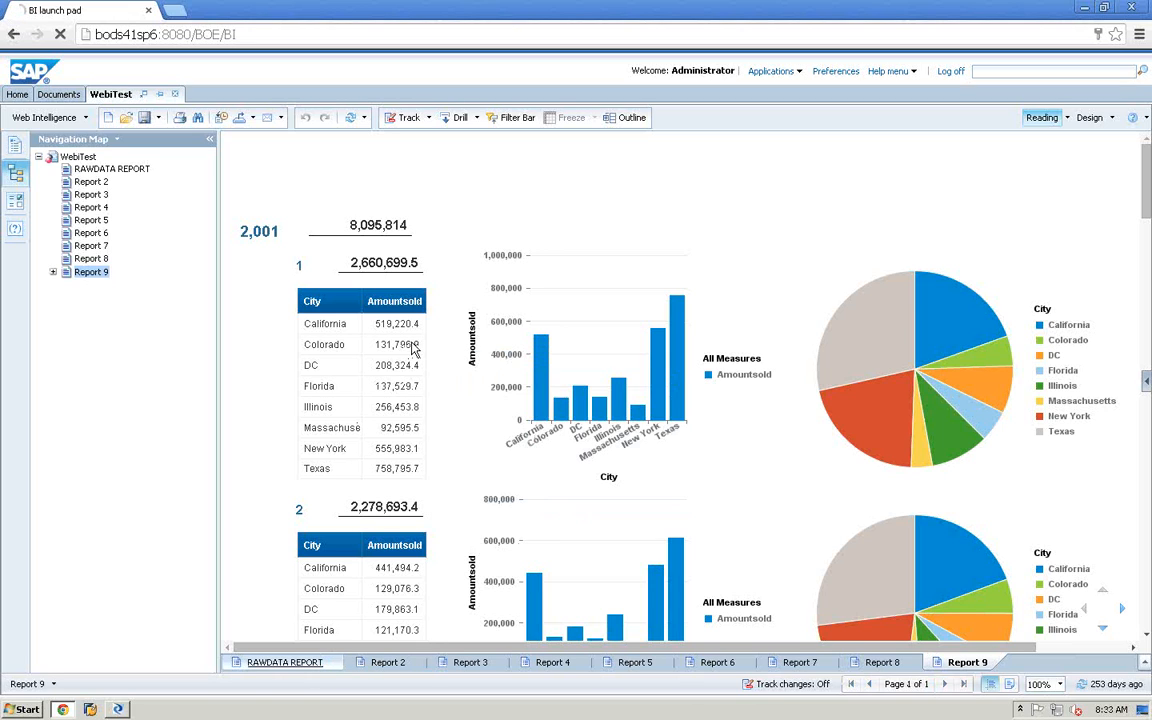
{"action": "left_click", "coordinate": [395, 662]}
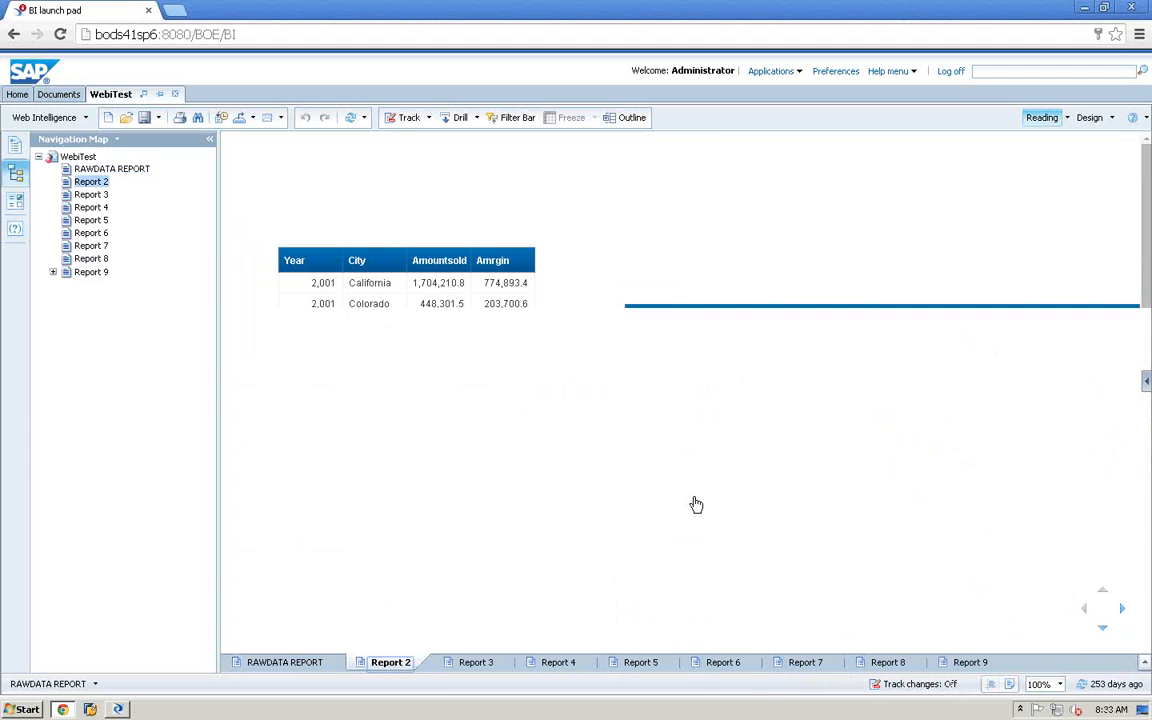
{"action": "left_click", "coordinate": [476, 663]}
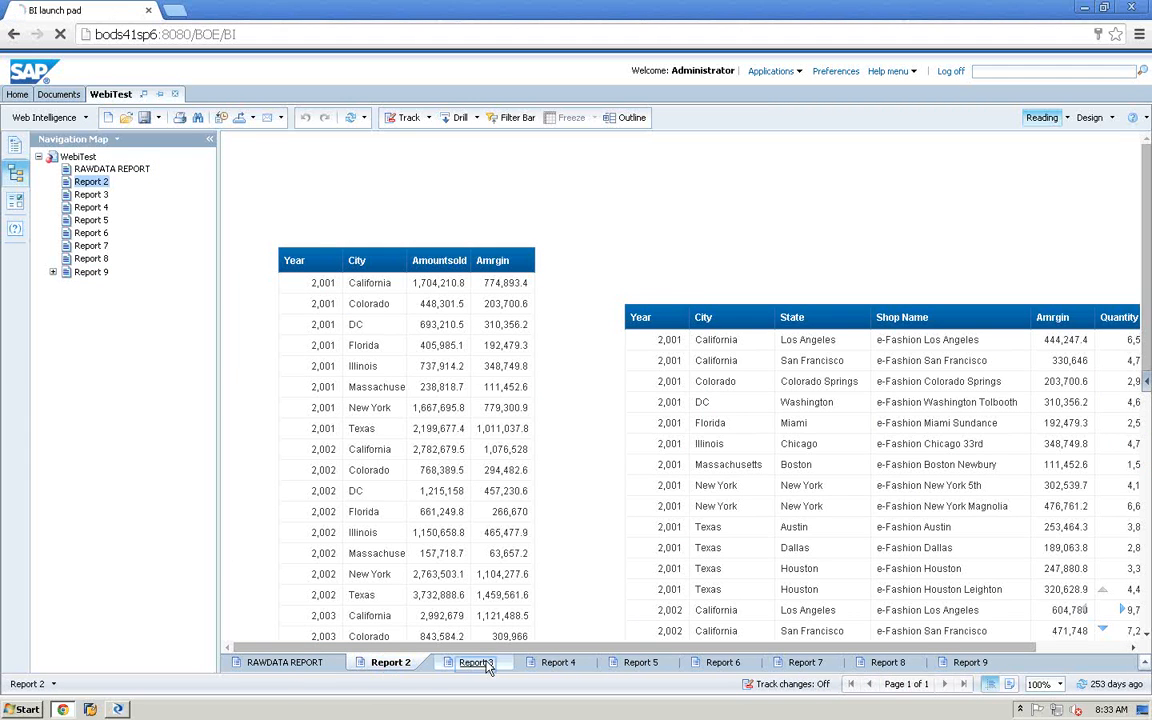
{"action": "left_click", "coordinate": [555, 664]}
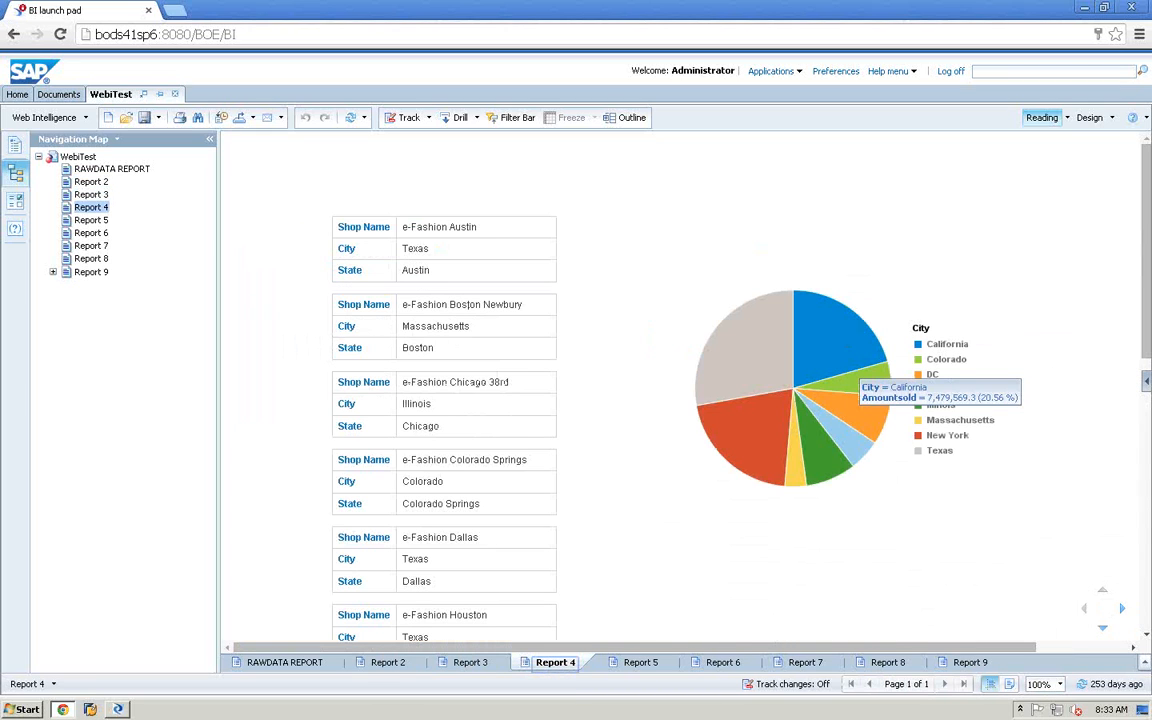
{"action": "left_click", "coordinate": [640, 663]}
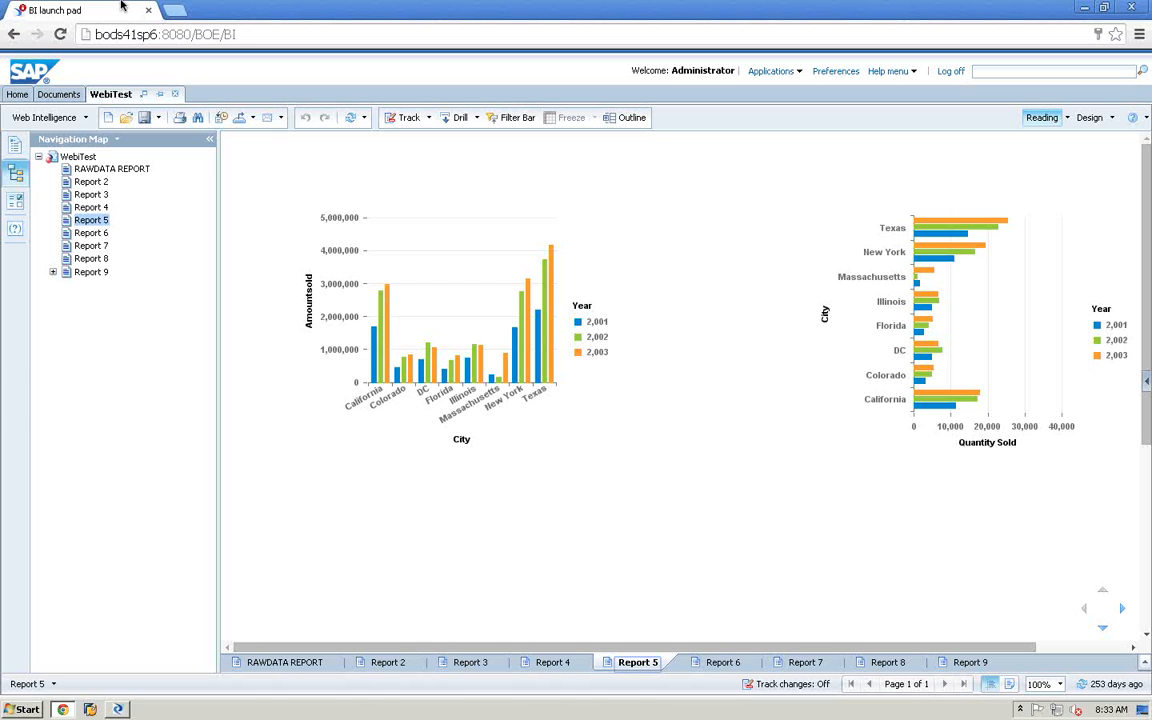
- Switch to Presentation2 in PowerPoint and add the text RESULT OF QUERY beneath REPORT in the rectangle on slide 5
{"action": "mouse_move", "coordinate": [110, 5]}
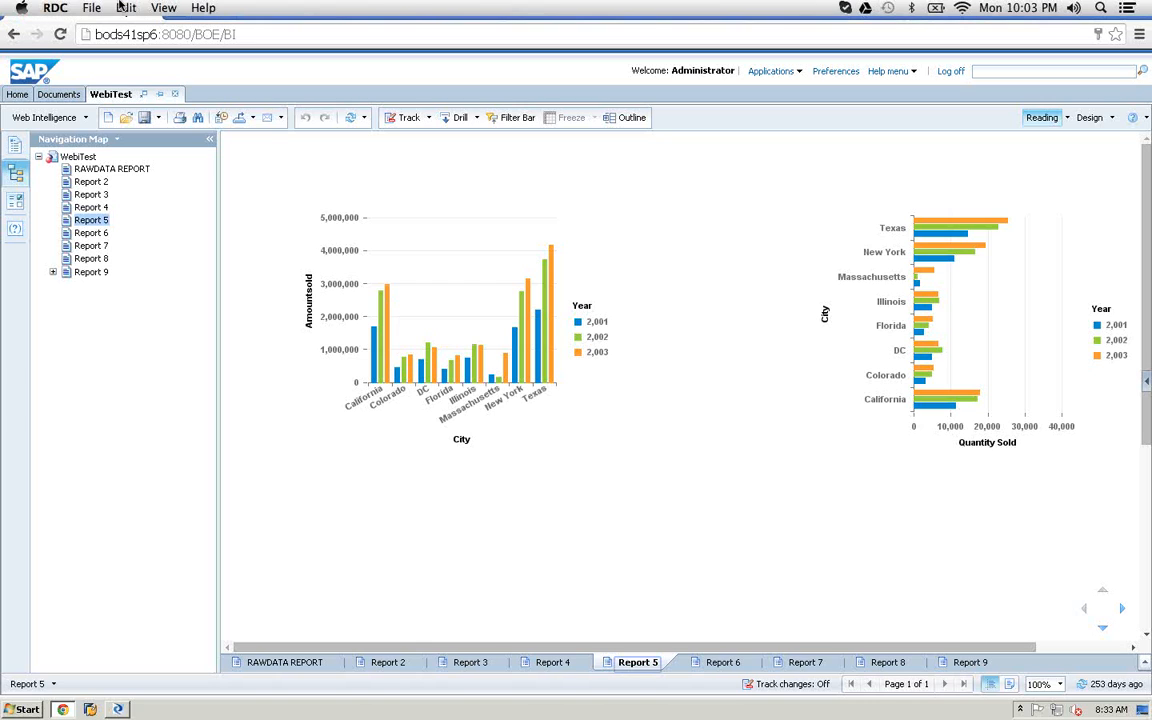
{"action": "left_click", "coordinate": [58, 9]}
{"action": "left_click", "coordinate": [590, 272]}
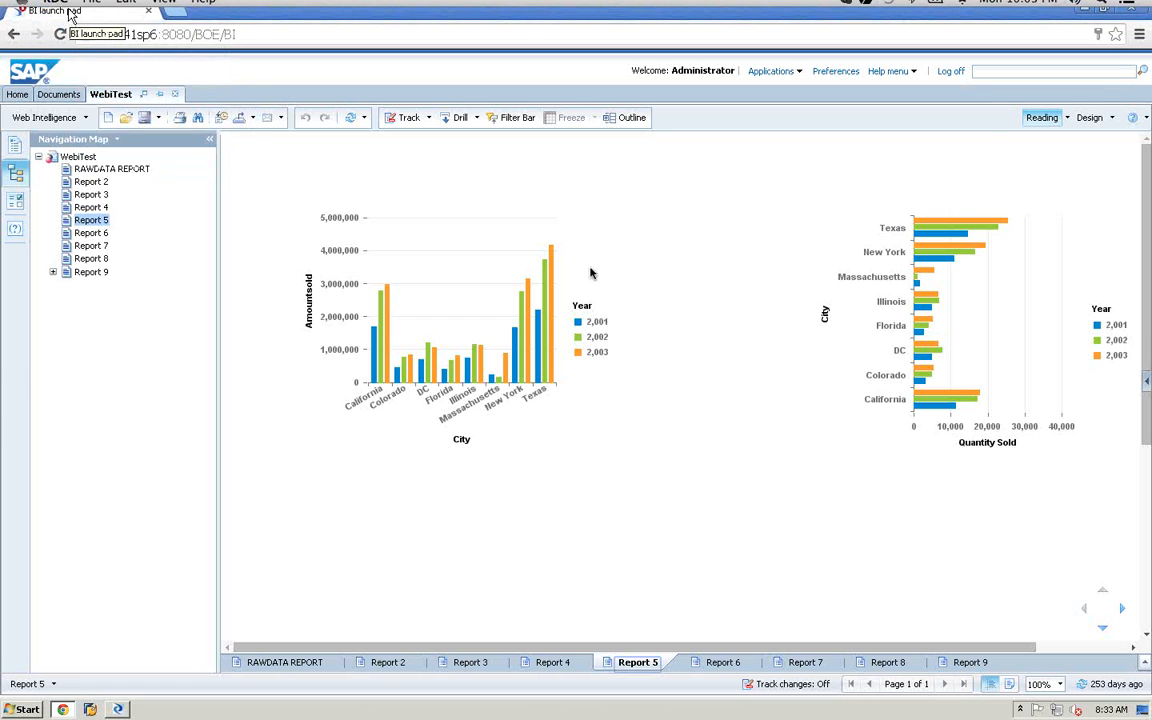
{"action": "left_click", "coordinate": [995, 688]}
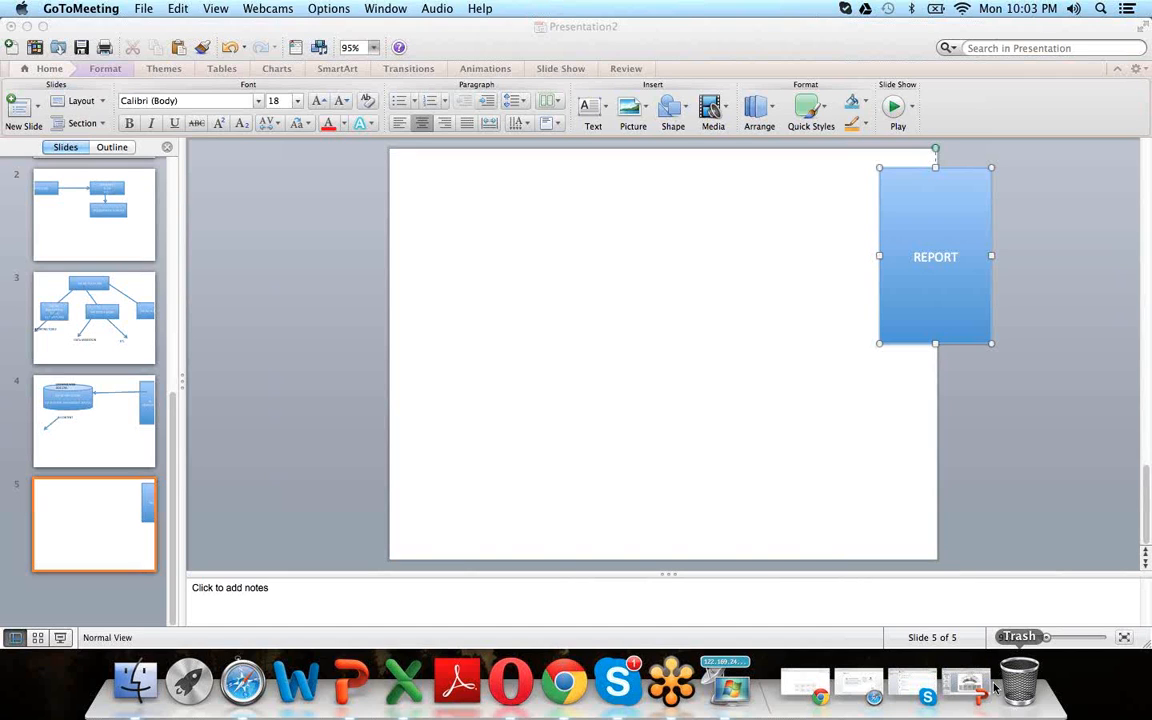
{"action": "key", "text": "Return"}
{"action": "type", "text": "RESUL"}
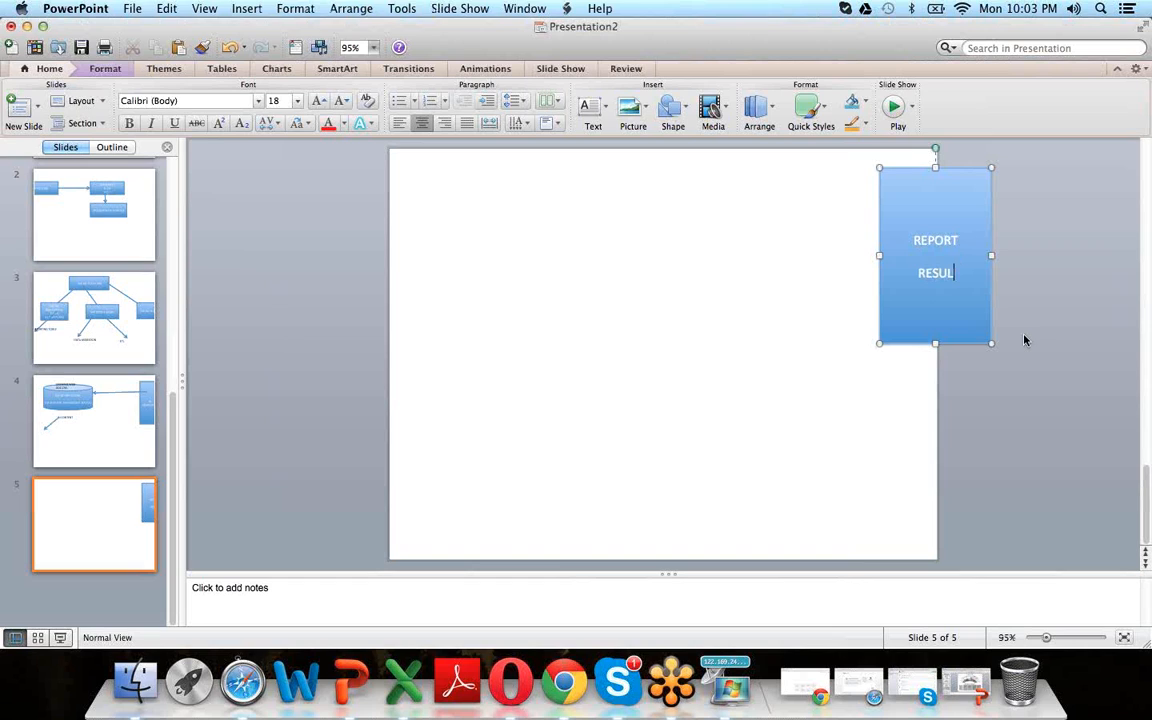
{"action": "type", "text": "T OF QUERY"}
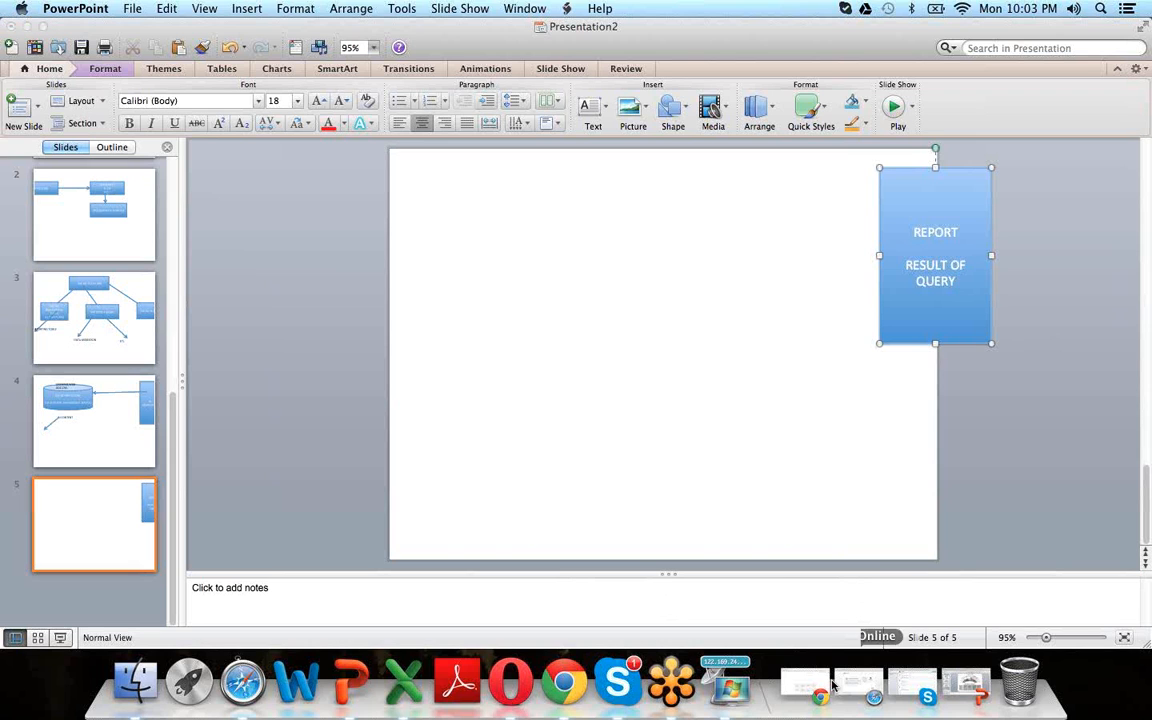
- Return to the remote desktop, minimize the browser and launch SAP HANA Studio
{"action": "left_click", "coordinate": [727, 690]}
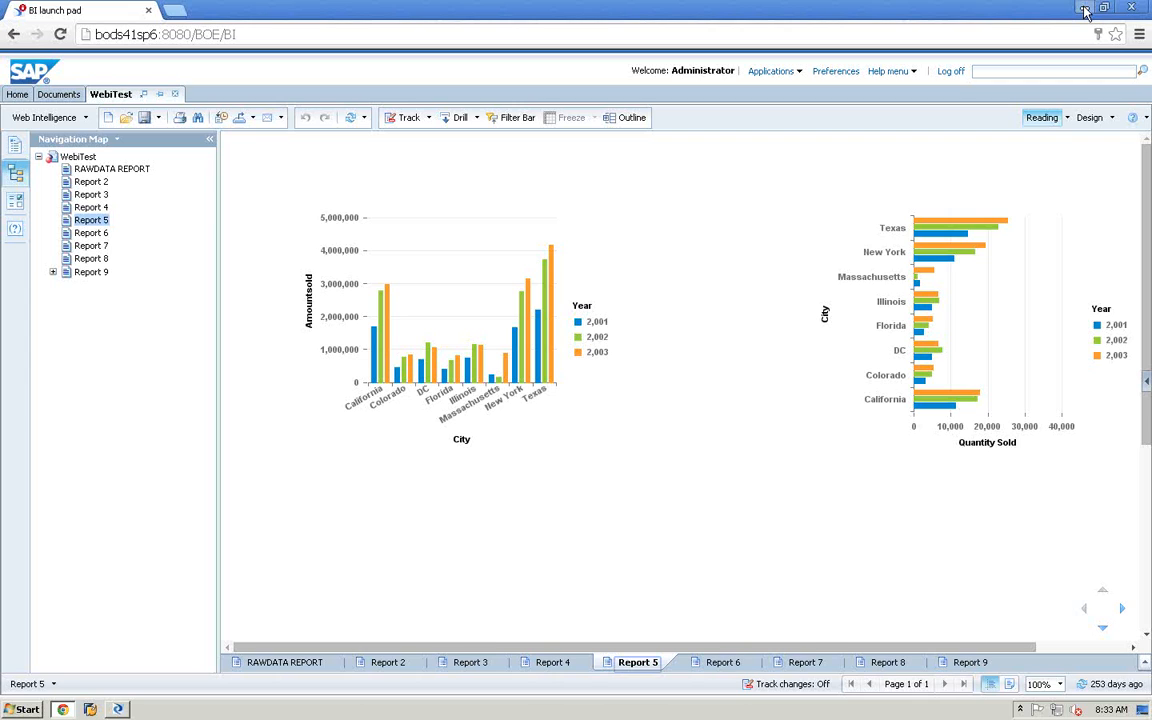
{"action": "left_click", "coordinate": [1085, 9]}
{"action": "left_click", "coordinate": [331, 108]}
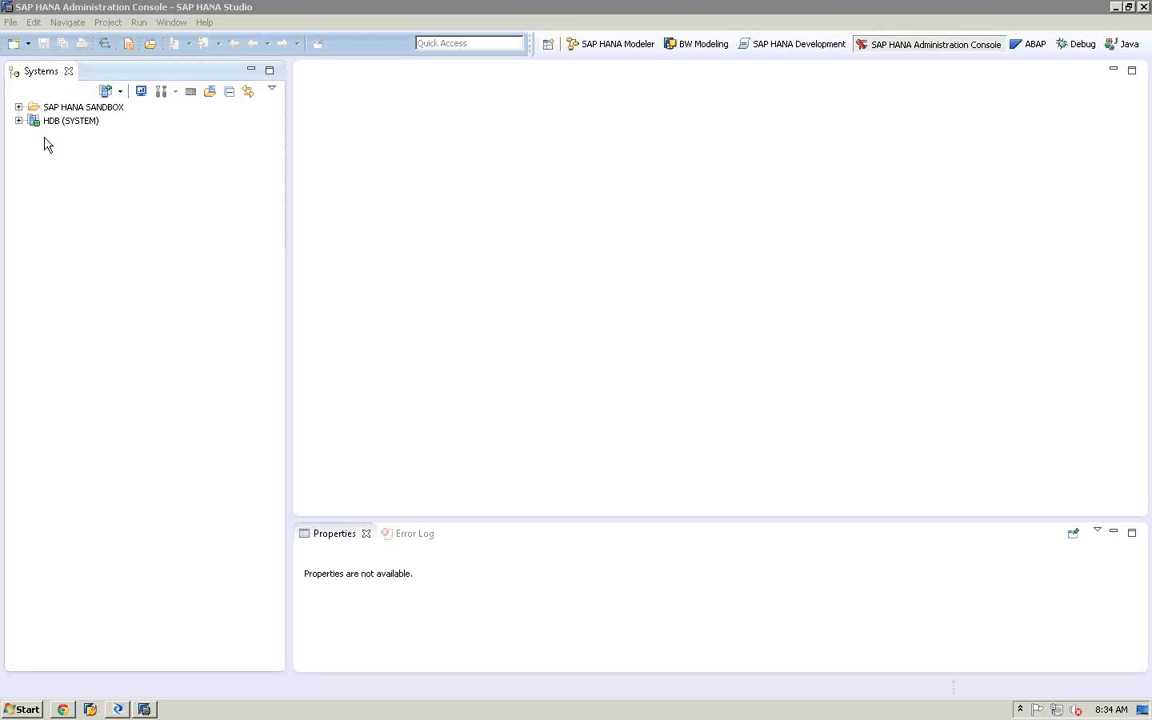
- Examine the tables of the EFASHION schema in the HDB system's catalog
{"action": "left_click", "coordinate": [33, 148]}
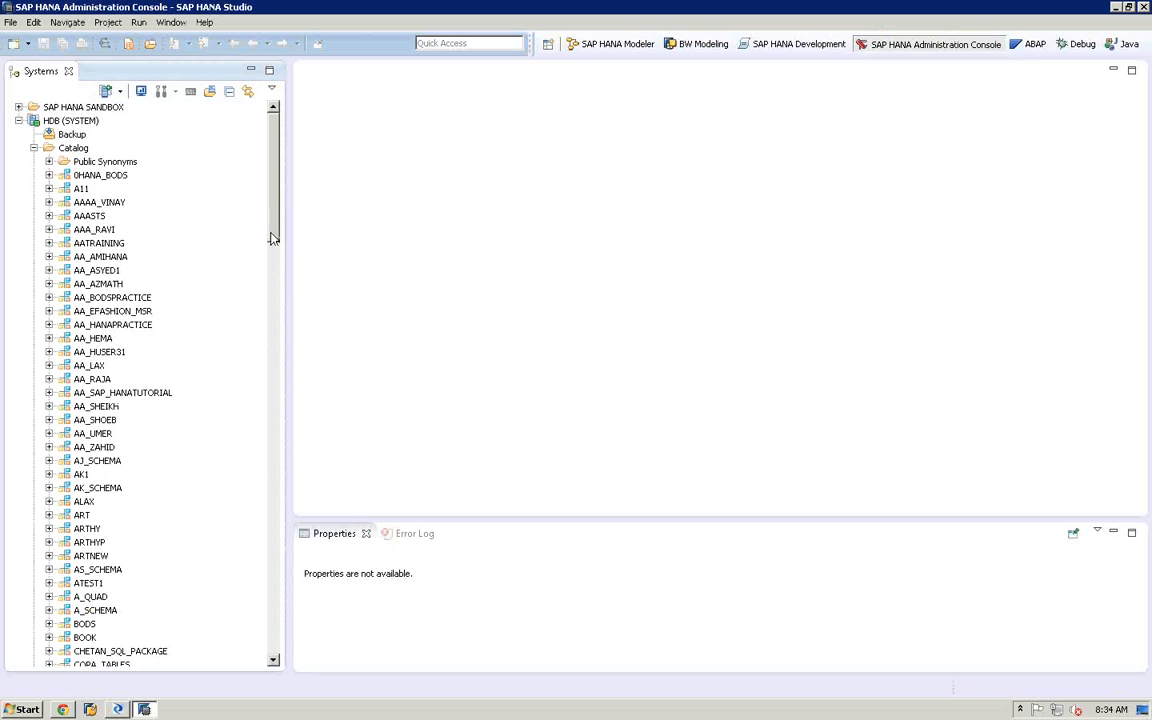
{"action": "left_click_drag", "start_coordinate": [270, 249], "coordinate": [268, 271]}
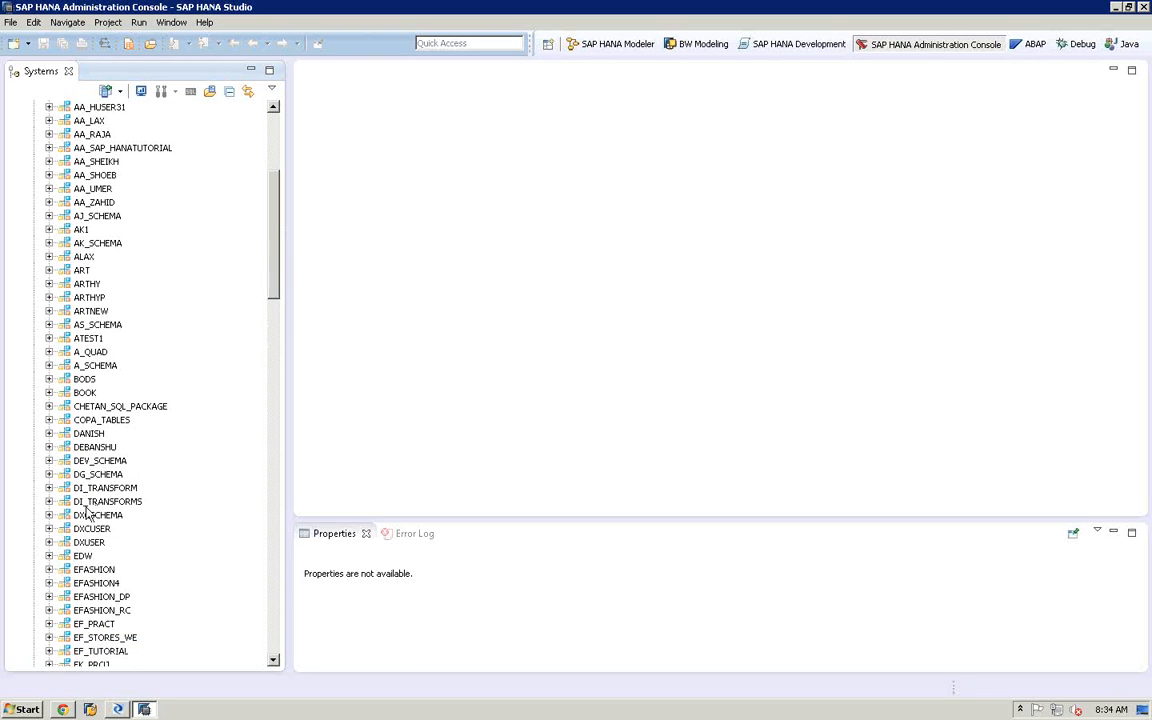
{"action": "left_click", "coordinate": [49, 569]}
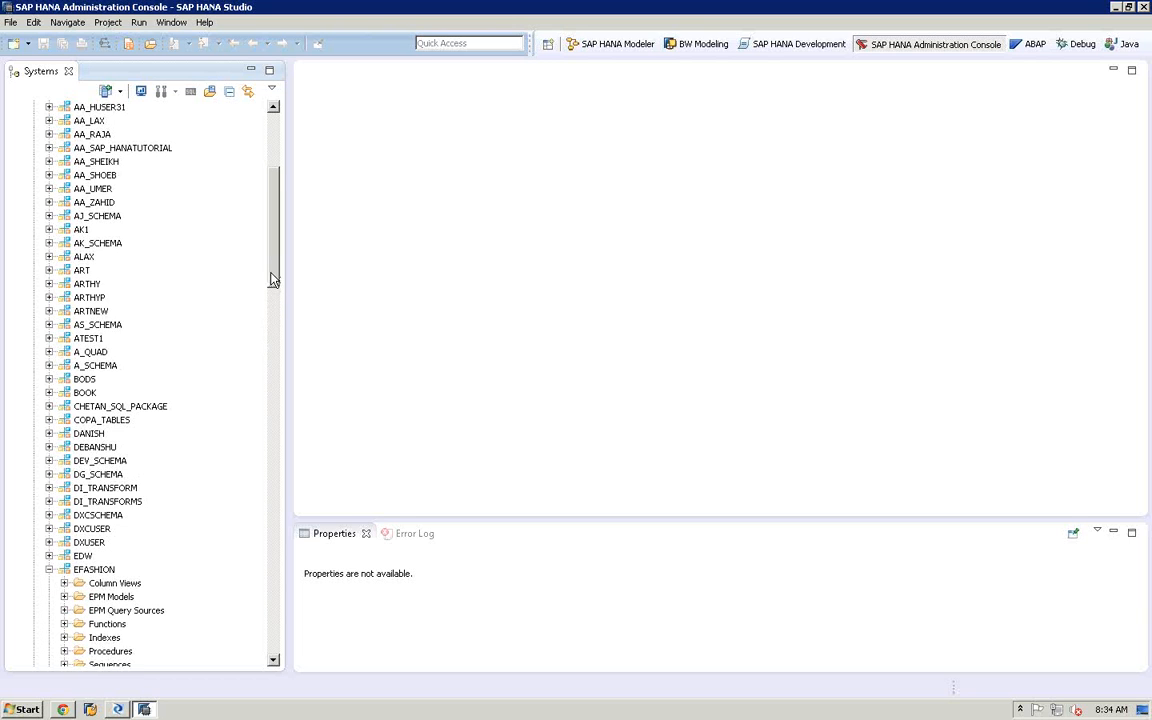
{"action": "scroll", "coordinate": [278, 327], "scroll_direction": "down", "scroll_amount": 6}
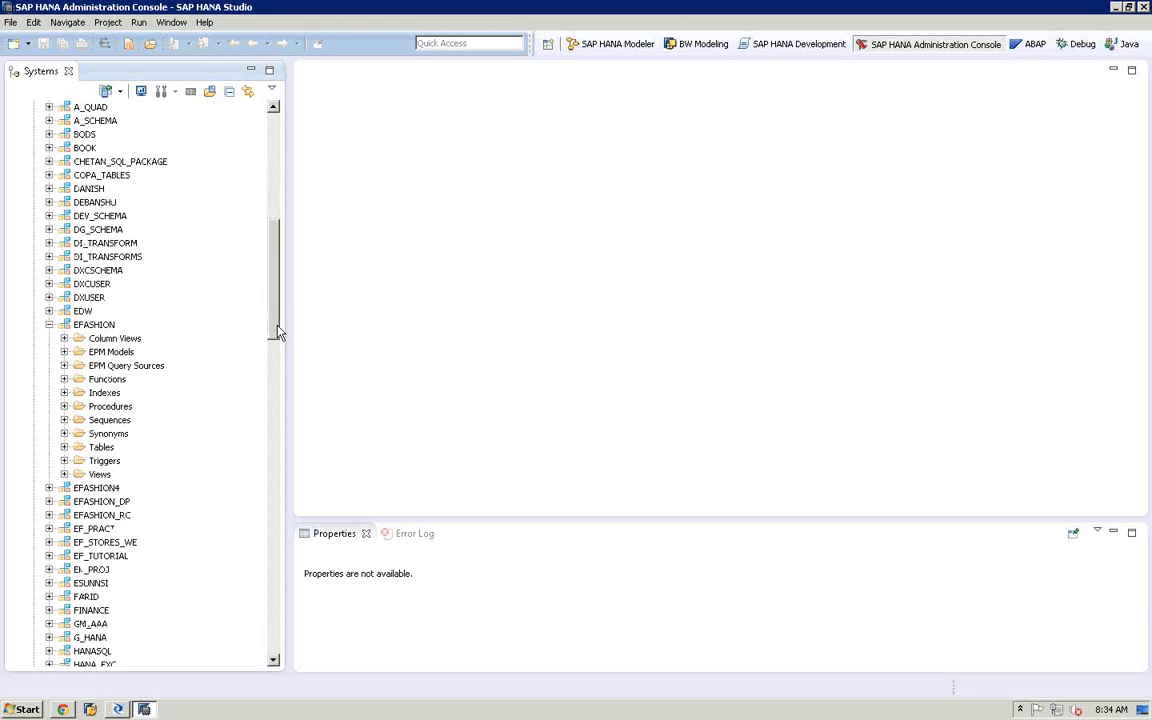
{"action": "left_click", "coordinate": [65, 448]}
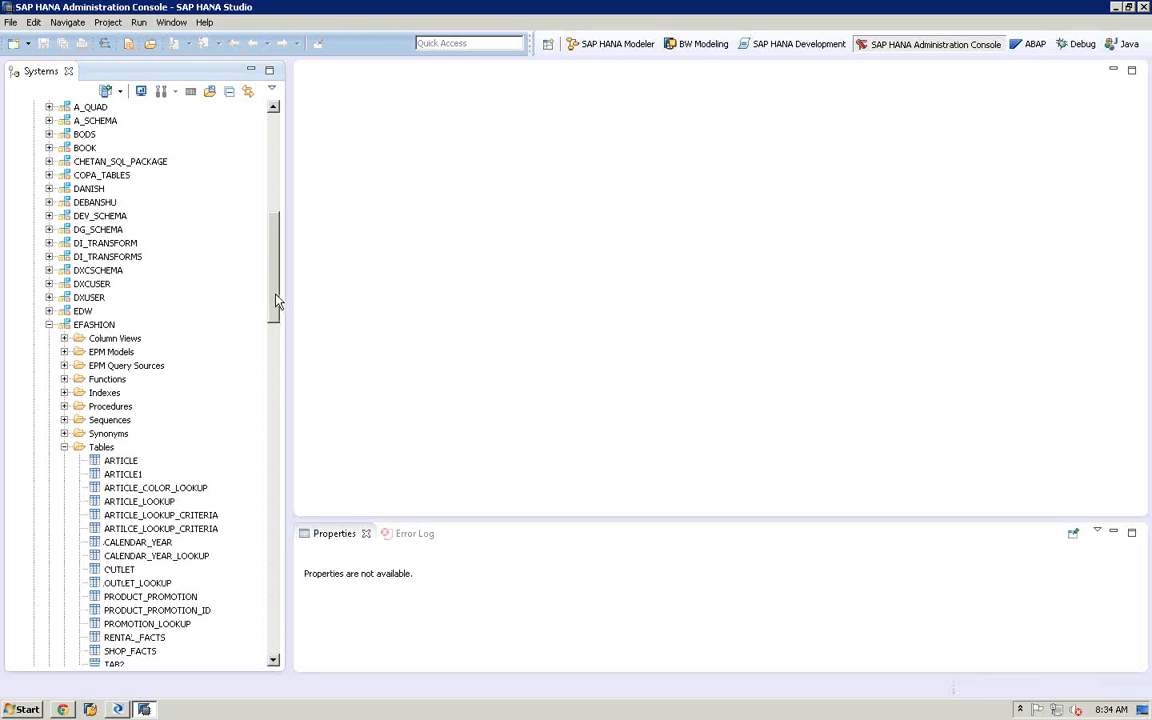
{"action": "left_click_drag", "start_coordinate": [278, 303], "coordinate": [280, 327]}
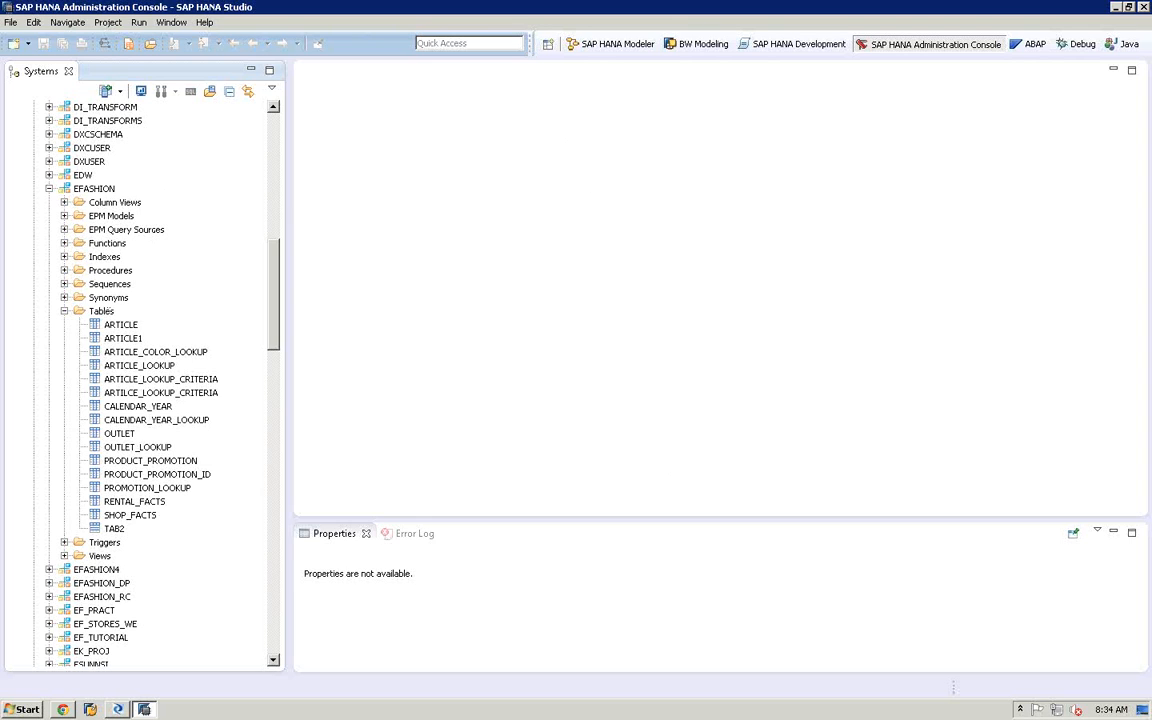
- Open an SQL console for HDB from the SAP HANA Modeler perspective and begin the statement with select * from
{"action": "left_click", "coordinate": [612, 50]}
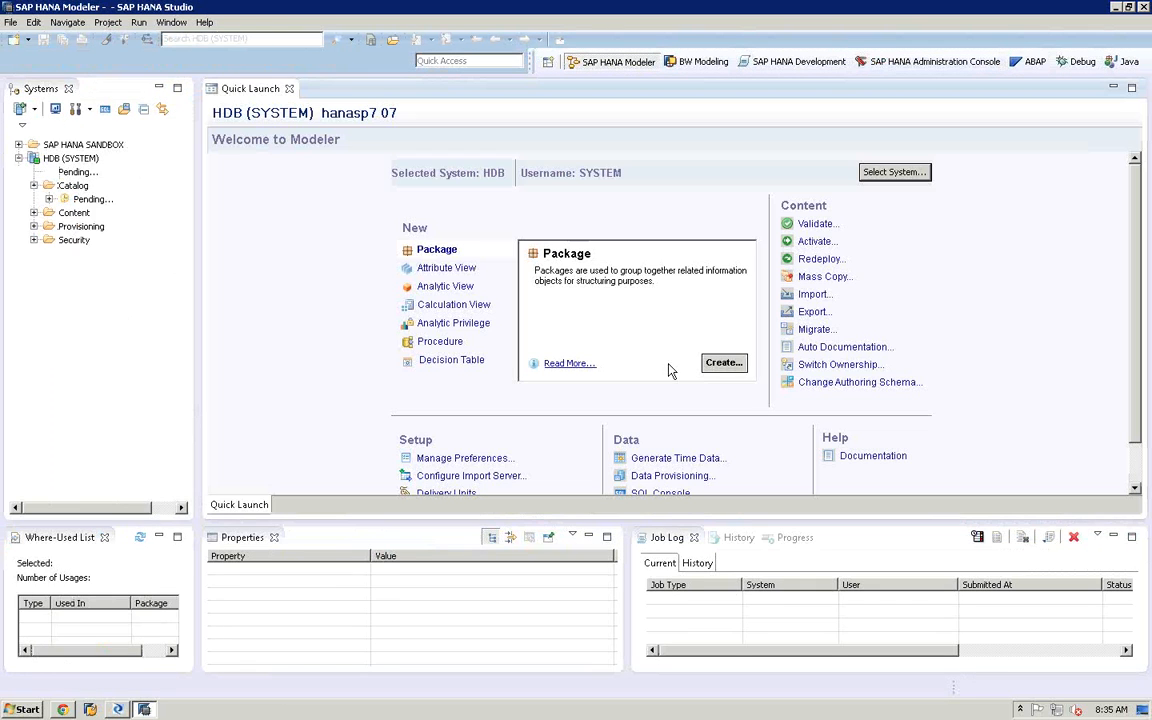
{"action": "left_click", "coordinate": [678, 494]}
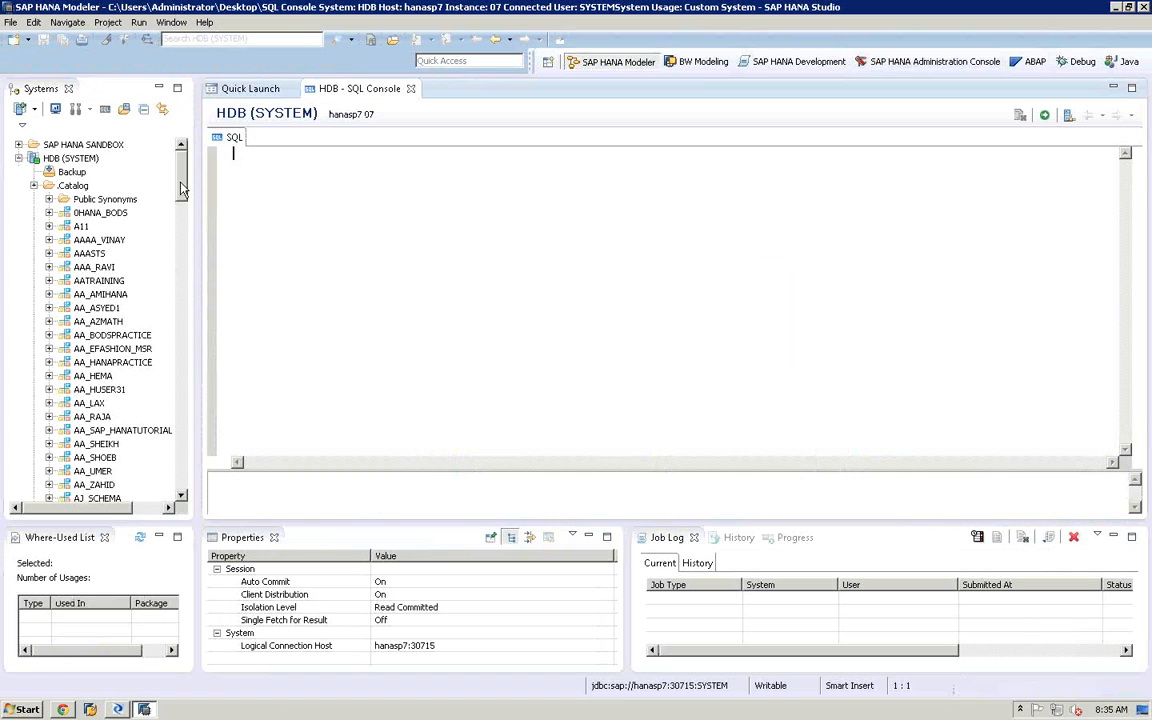
{"action": "scroll", "coordinate": [182, 210], "scroll_direction": "down", "scroll_amount": 1}
{"action": "left_click_drag", "start_coordinate": [182, 210], "coordinate": [180, 260]}
{"action": "left_click", "coordinate": [254, 204]}
{"action": "key", "text": "Return"}
{"action": "type", "text": "select "}
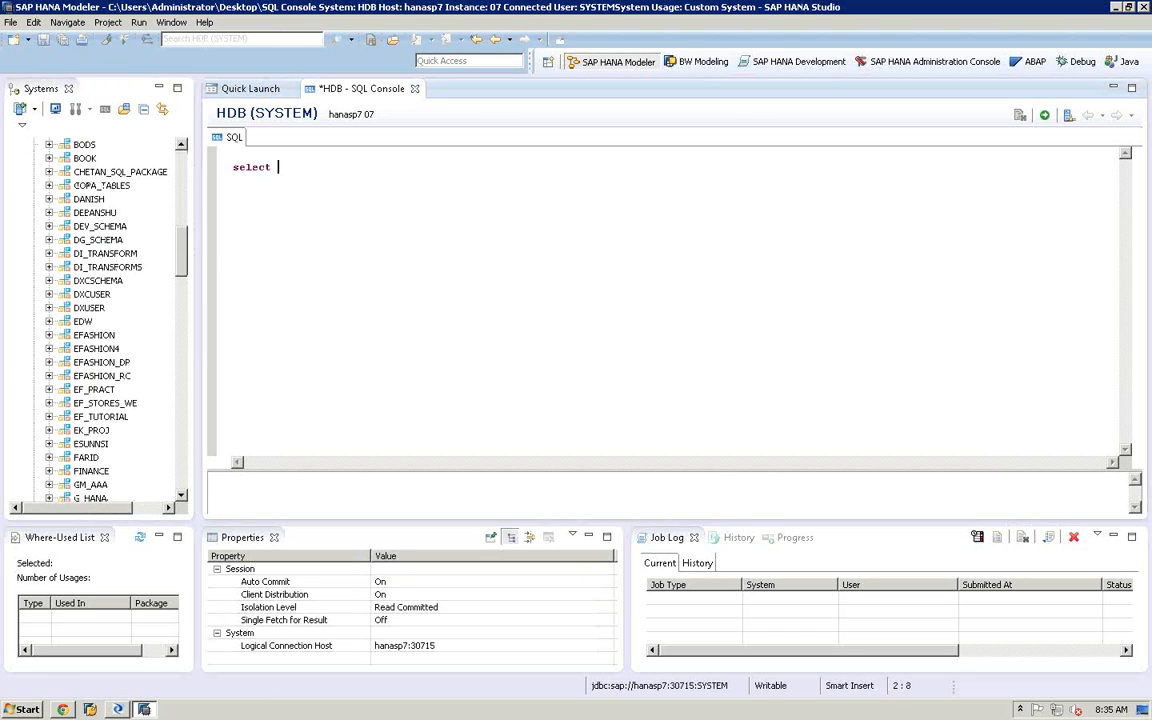
{"action": "type", "text": "* from"}
- Complete the select statement with the ARTICLE table from the EFASHION schema and run the query
{"action": "left_click", "coordinate": [50, 340]}
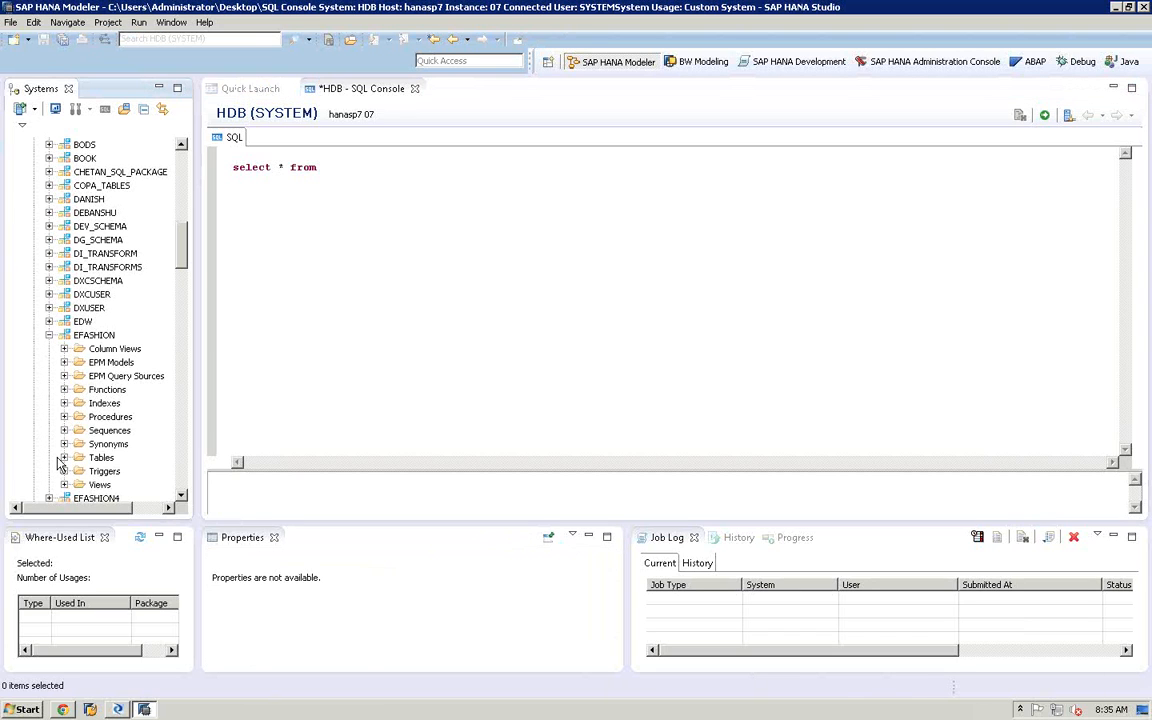
{"action": "left_click", "coordinate": [63, 458]}
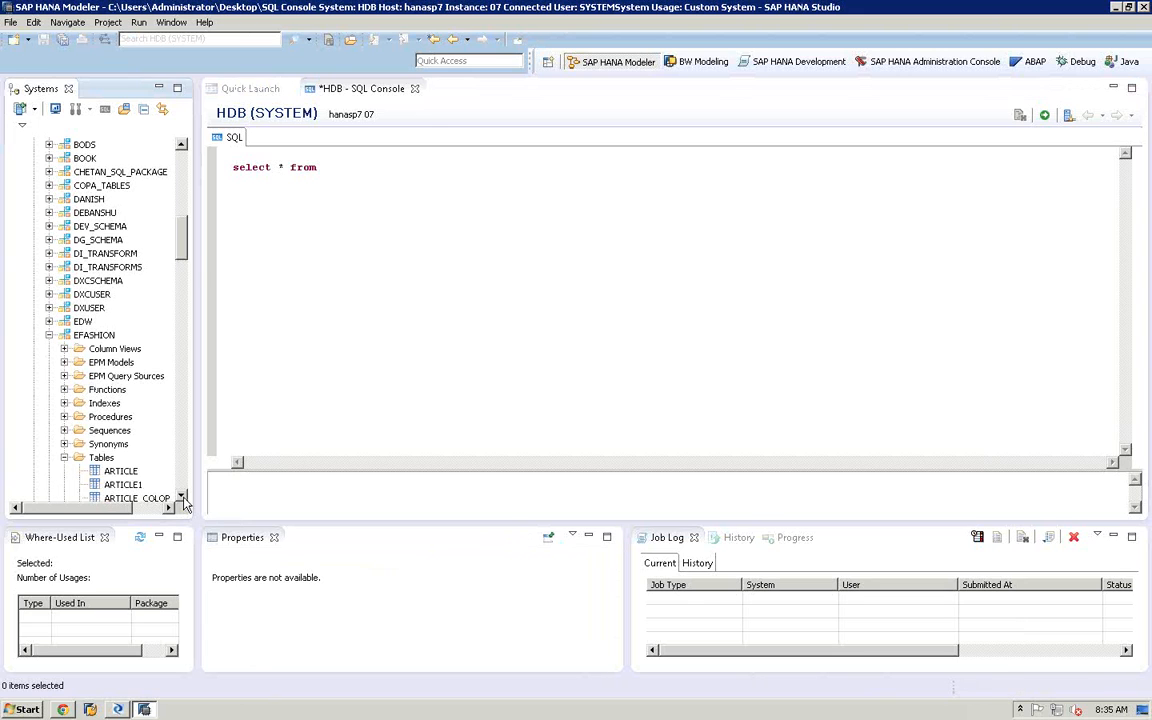
{"action": "scroll", "coordinate": [181, 498], "scroll_direction": "down", "scroll_amount": 3}
{"action": "left_click", "coordinate": [121, 430]}
{"action": "left_click_drag", "start_coordinate": [365, 260], "coordinate": [350, 157]}
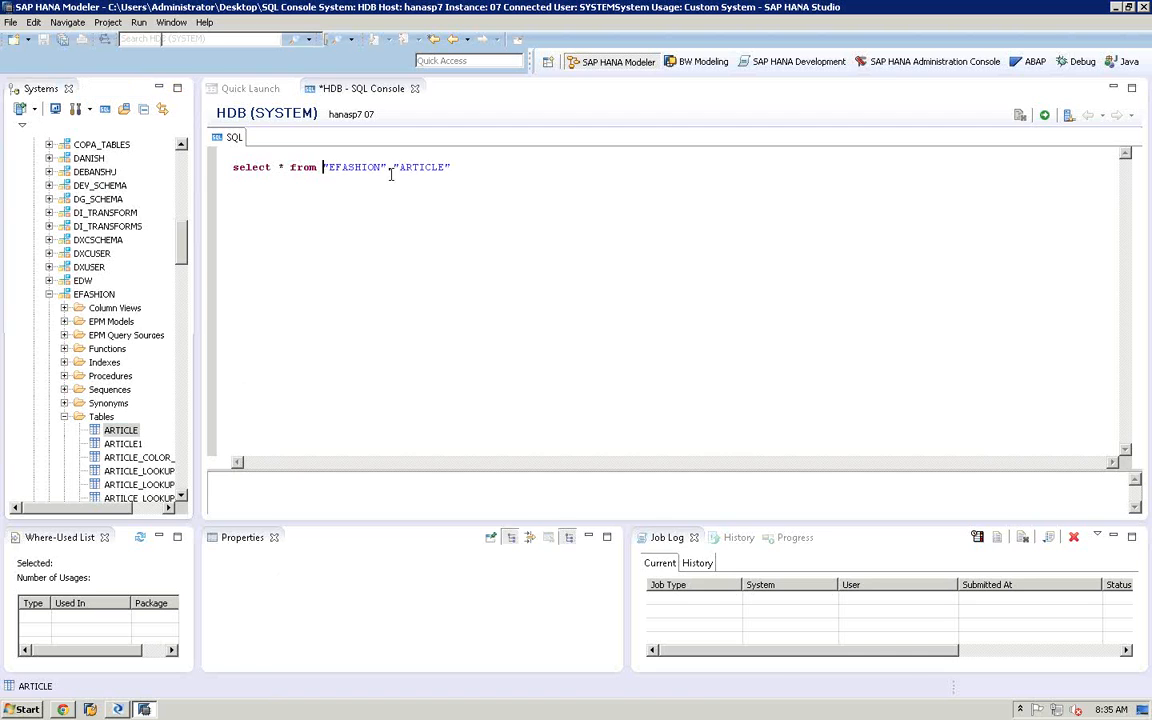
{"action": "left_click", "coordinate": [1044, 117]}
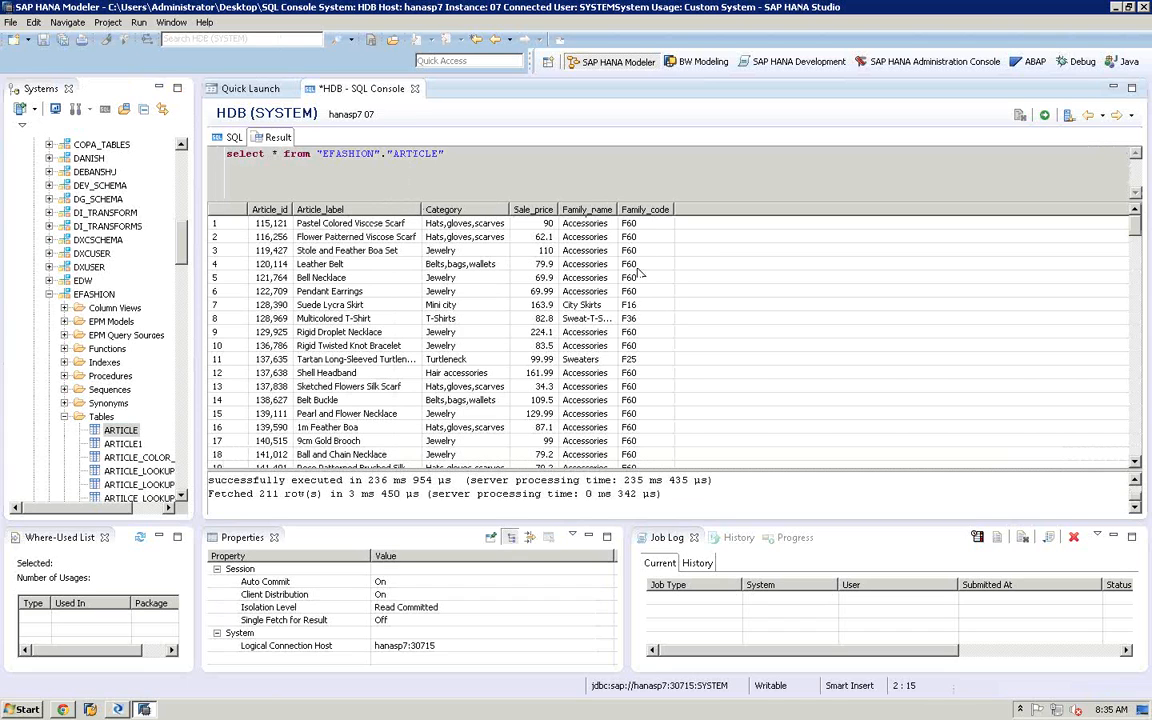
- Switch back to Presentation2 and draw an arrow on slide 5 pointing from the REPORT rectangle toward the slide's left side
{"action": "left_click", "coordinate": [50, 5]}
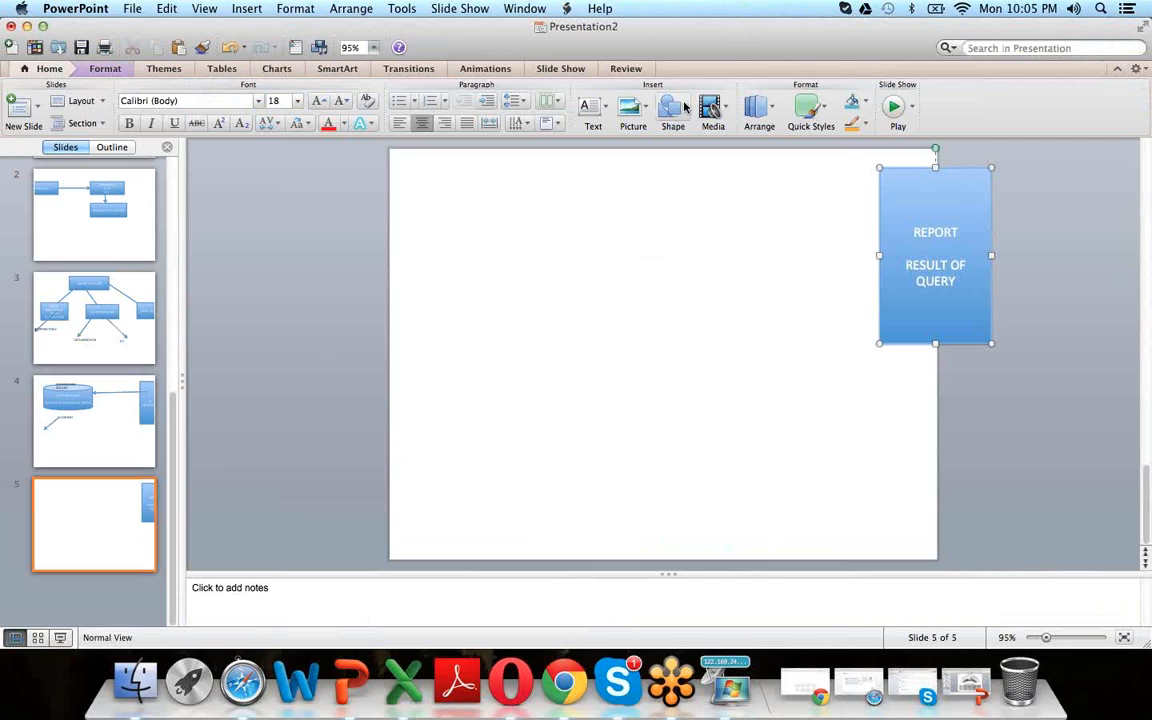
{"action": "left_click", "coordinate": [684, 107]}
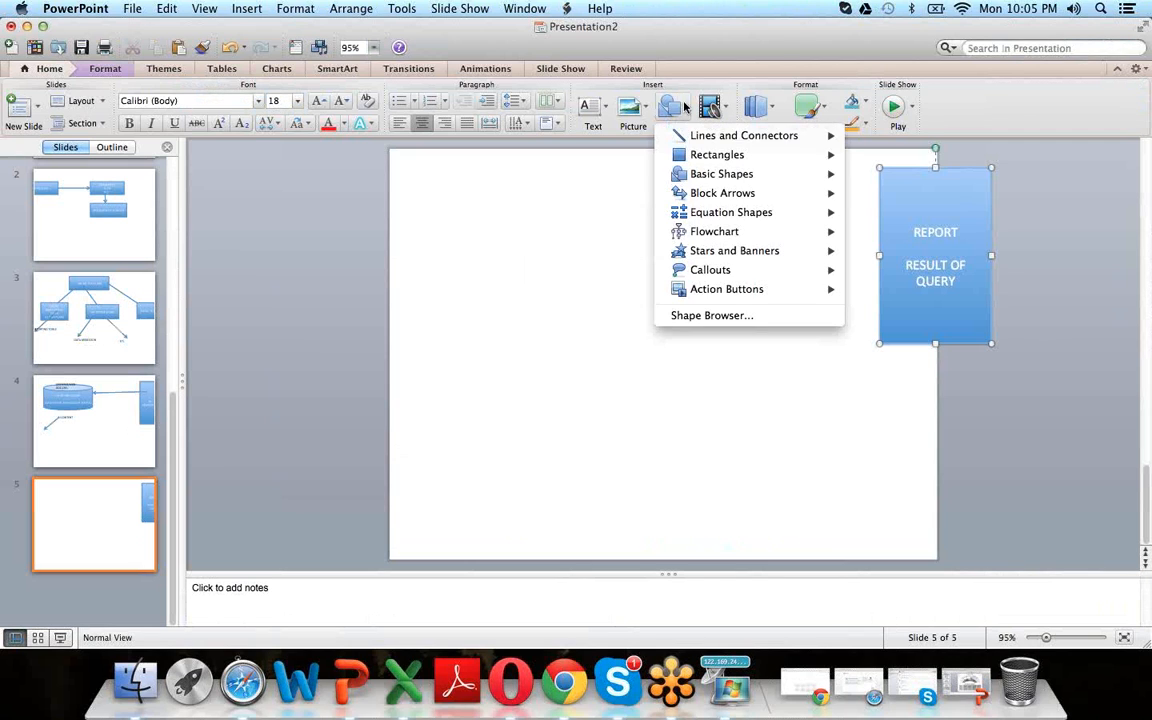
{"action": "mouse_move", "coordinate": [760, 134]}
{"action": "left_click", "coordinate": [864, 145]}
{"action": "mouse_move", "coordinate": [900, 231]}
{"action": "left_mouse_down"}
{"action": "mouse_move", "coordinate": [565, 241]}
{"action": "mouse_move", "coordinate": [735, 273]}
{"action": "left_mouse_up"}
- Add a text box reading DESIGN THE QUERY above the head of the arrow on slide 5
{"action": "left_click", "coordinate": [604, 114]}
{"action": "type", "text": "DESI"}
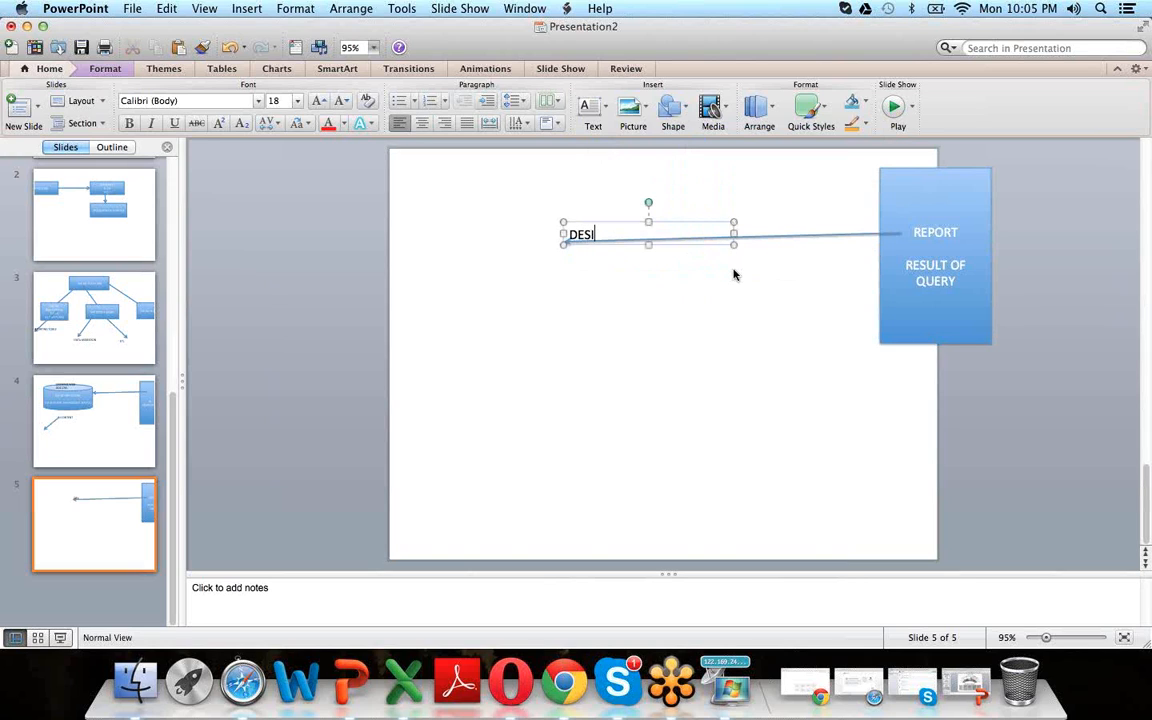
{"action": "type", "text": "GN THE QUERY"}
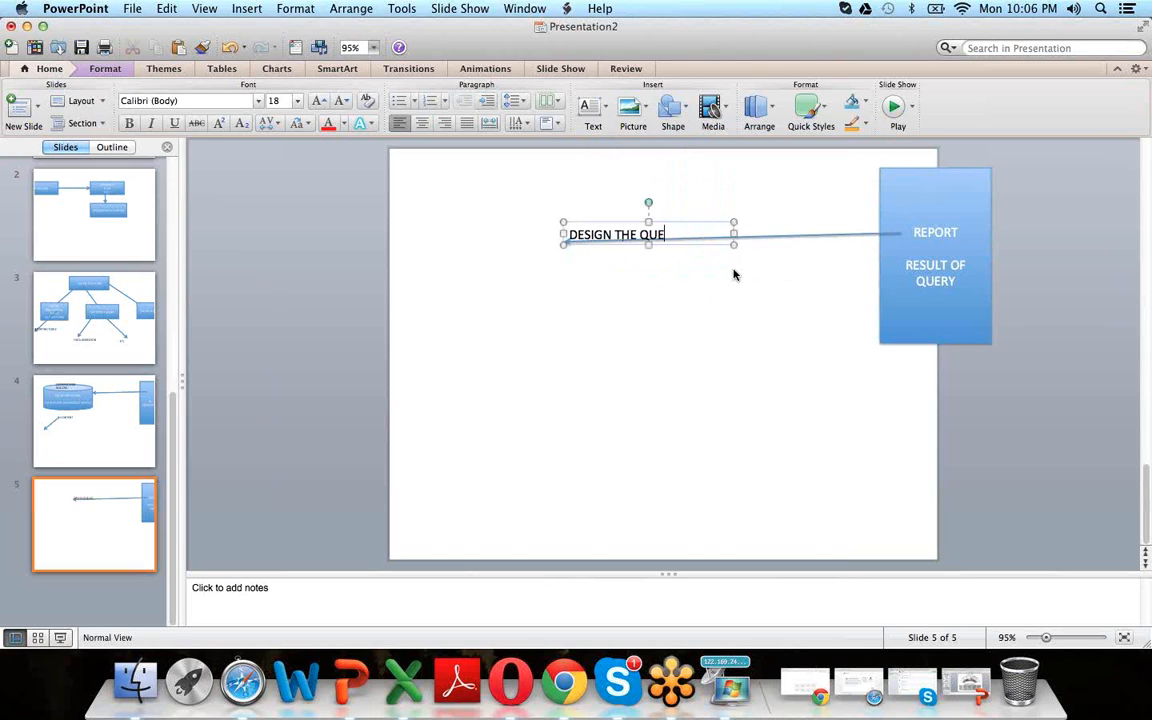
- Draw a cylinder shape over the upper left edge of slide 5
{"action": "left_click", "coordinate": [672, 108]}
{"action": "mouse_move", "coordinate": [692, 174]}
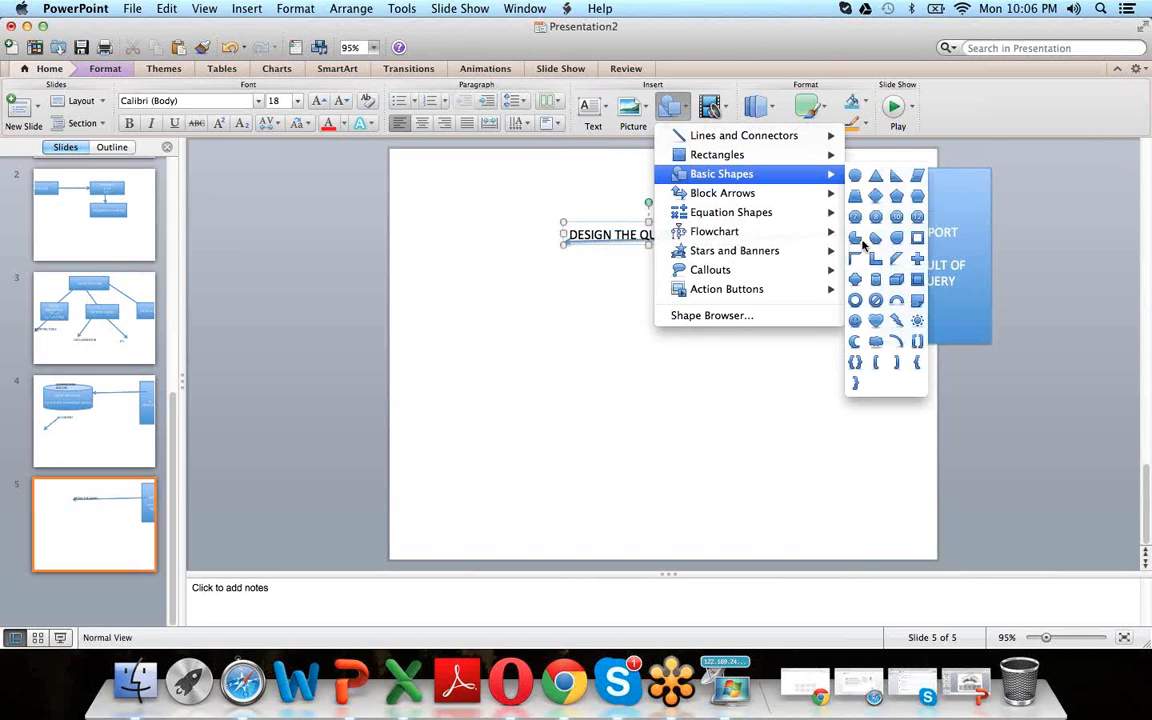
{"action": "left_click", "coordinate": [876, 281]}
{"action": "left_click_drag", "start_coordinate": [346, 205], "coordinate": [479, 298]}
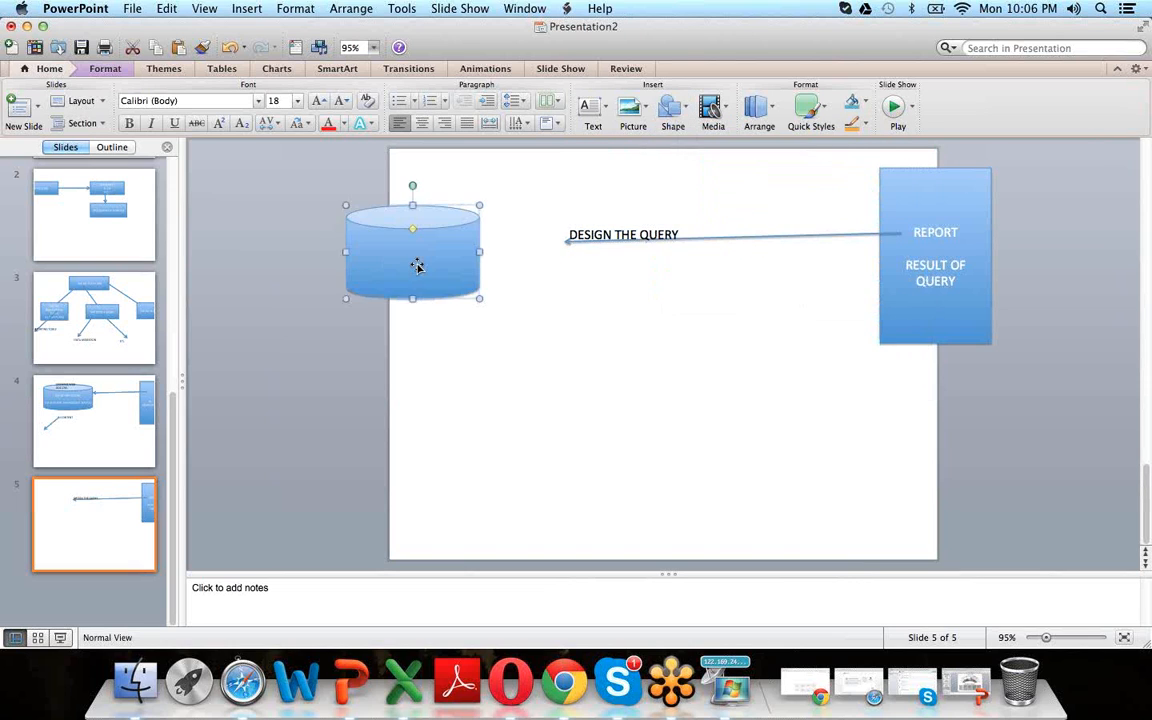
- Label the cylinder on slide 5 with the text SOURCE
{"action": "right_click", "coordinate": [417, 266]}
{"action": "left_click", "coordinate": [476, 352]}
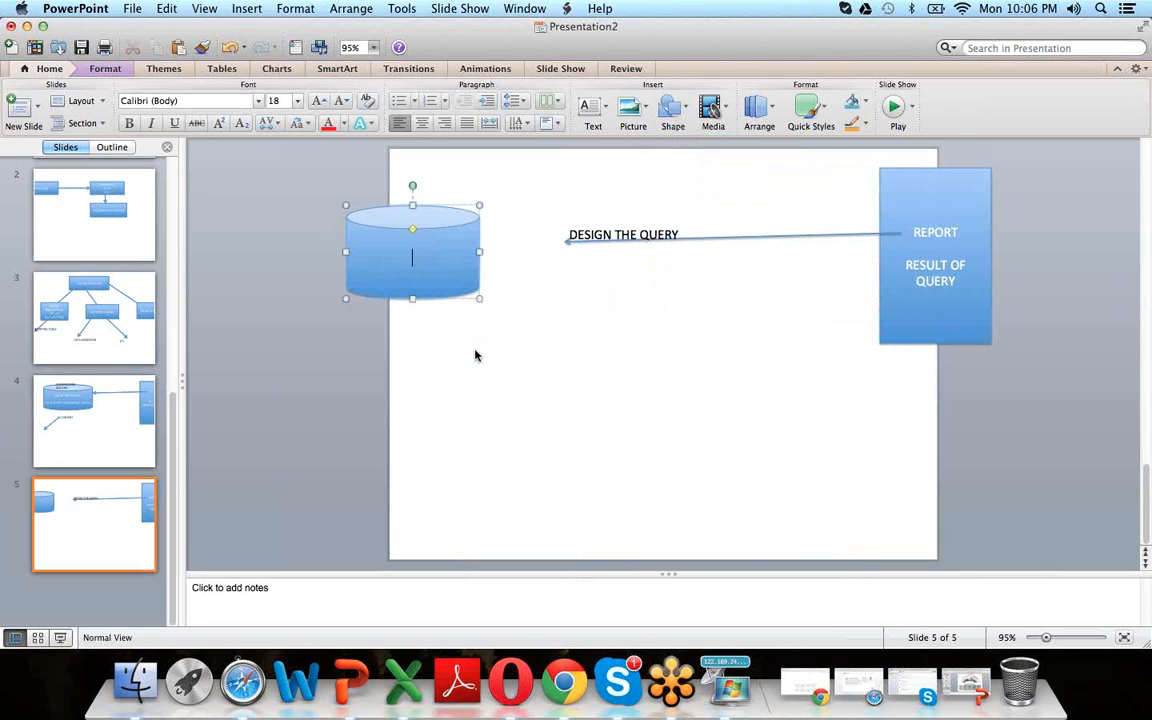
{"action": "type", "text": "SOURCE"}
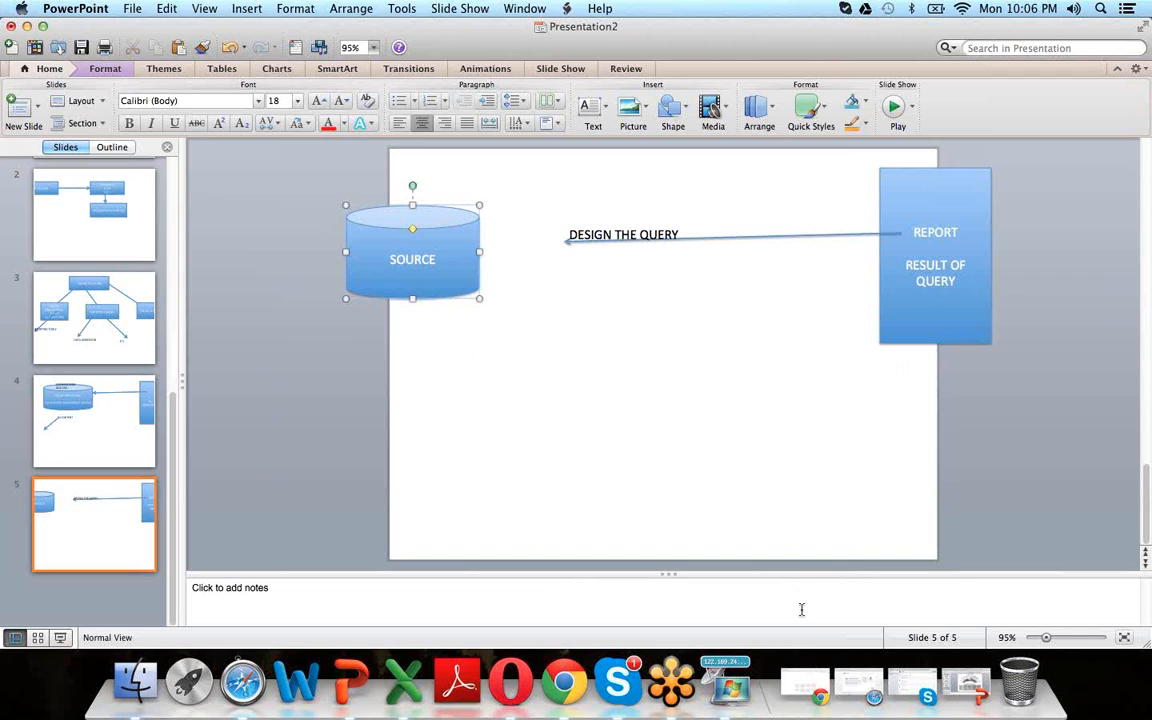
- Minimize SAP HANA Studio on the remote desktop, and switch to slide 28 of the SAP BO BI 4.0 INTRODUCTION.ppt presentation
{"action": "left_click", "coordinate": [735, 681]}
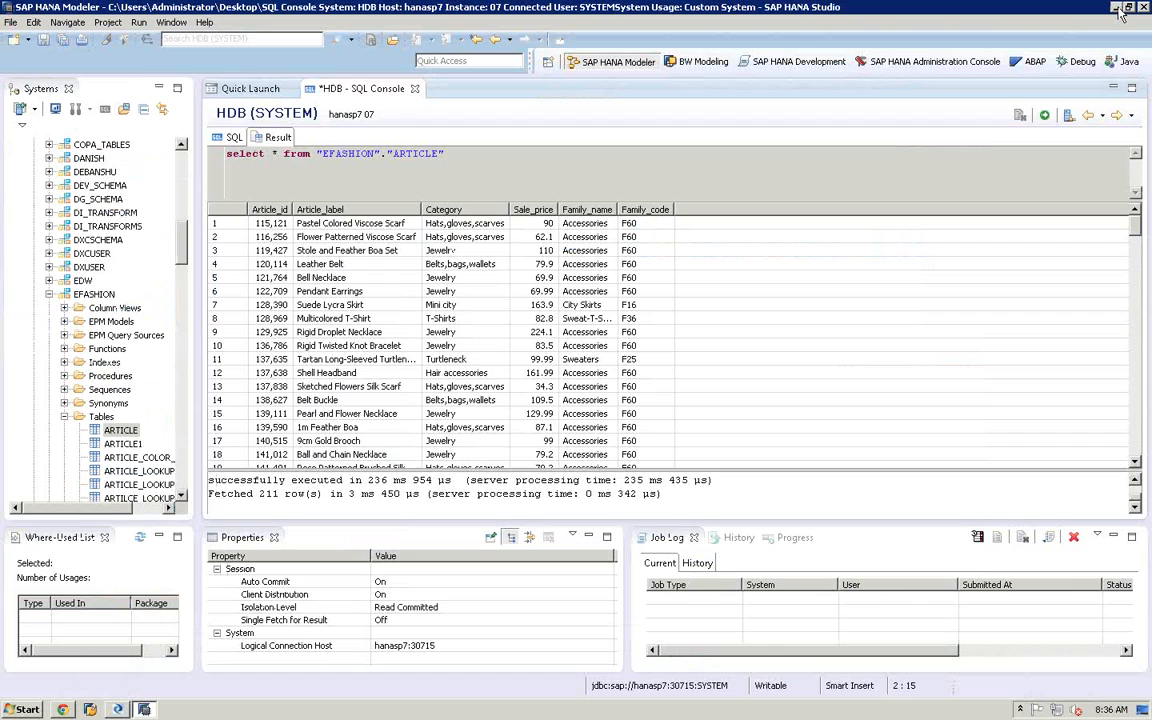
{"action": "left_click", "coordinate": [1117, 9]}
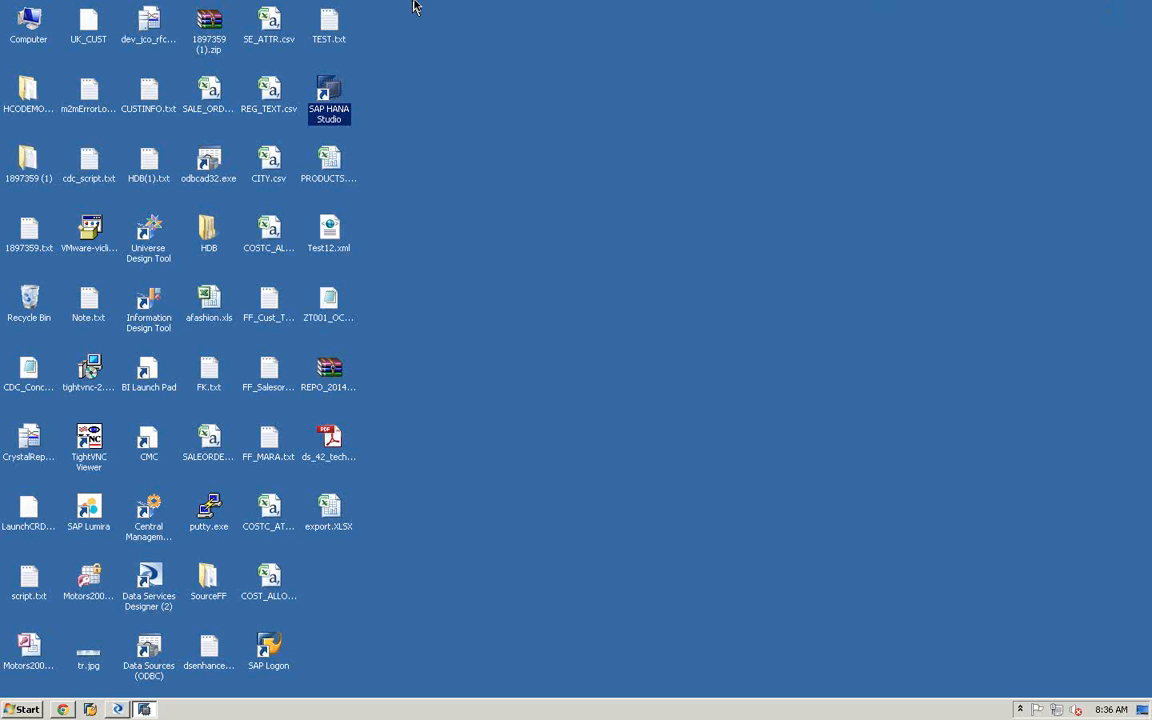
{"action": "mouse_move", "coordinate": [97, 5]}
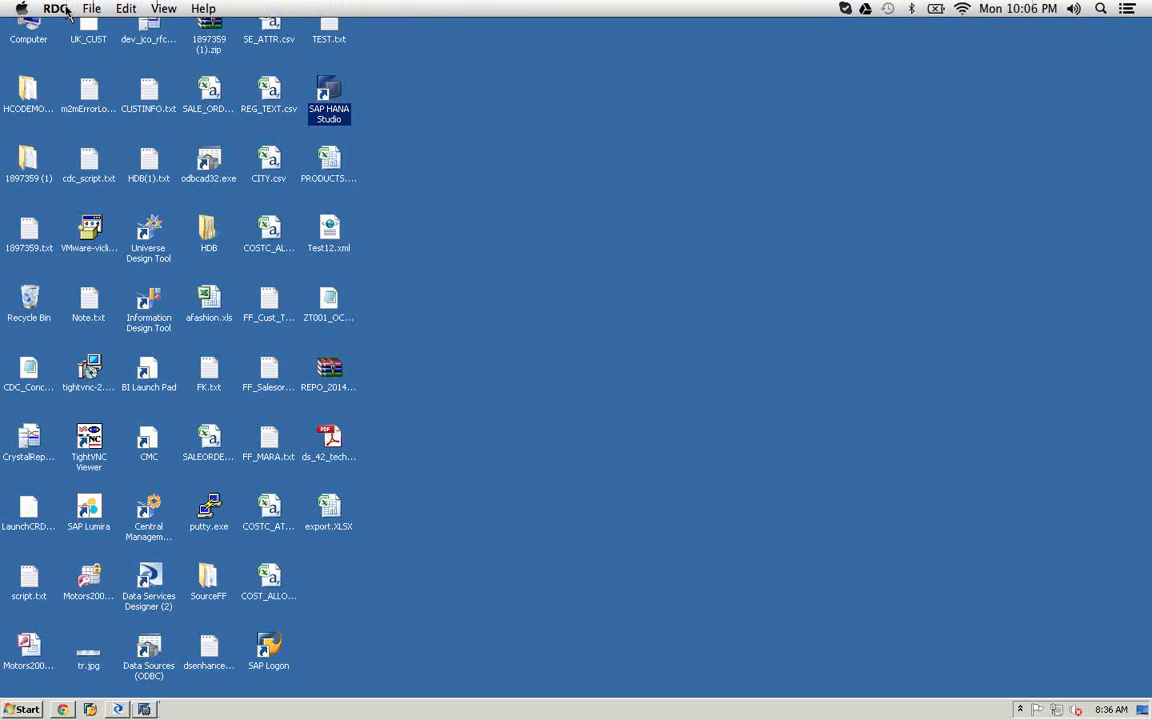
{"action": "left_click", "coordinate": [57, 8]}
{"action": "left_click", "coordinate": [80, 103]}
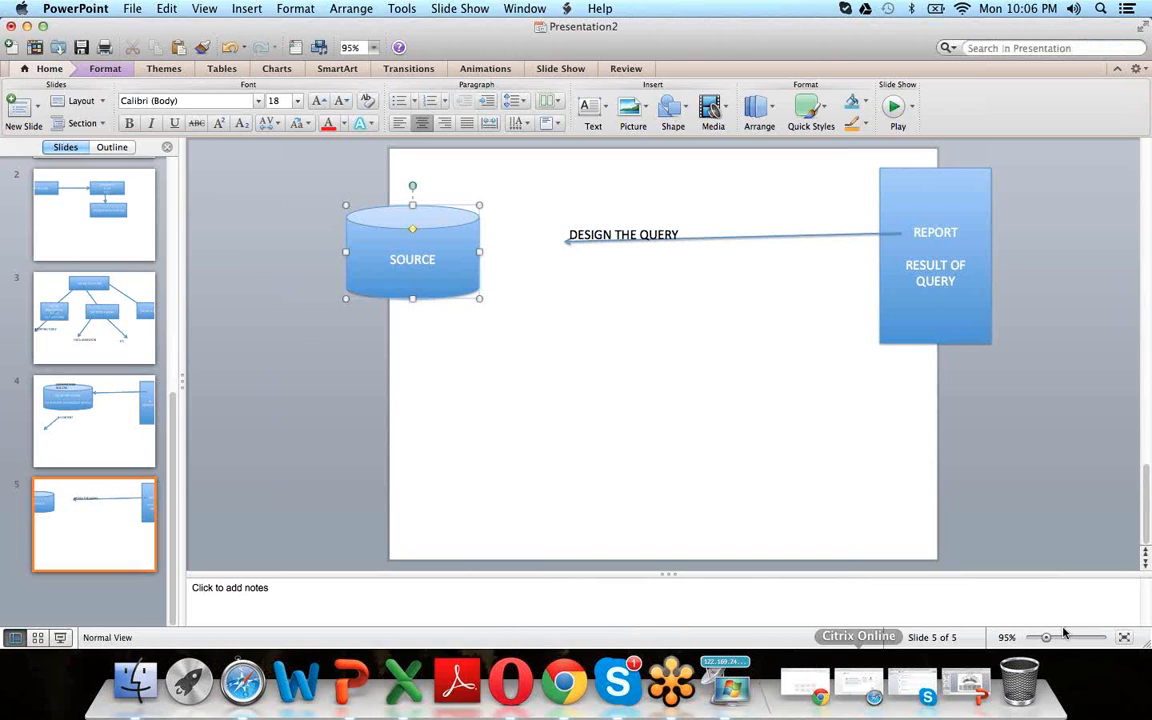
{"action": "left_click", "coordinate": [967, 688]}
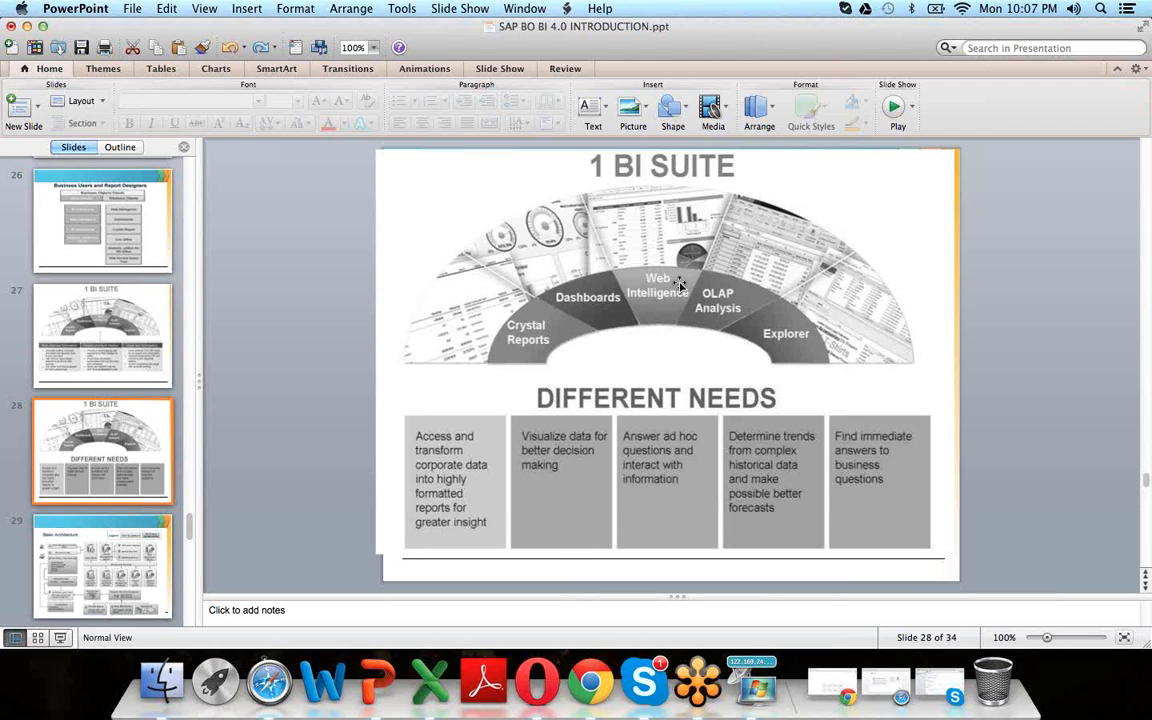
- Switch to the remote desktop and launch Web Intelligence Rich Client from the SAP BusinessObjects BI platform 4 client tools
{"action": "left_click", "coordinate": [759, 687]}
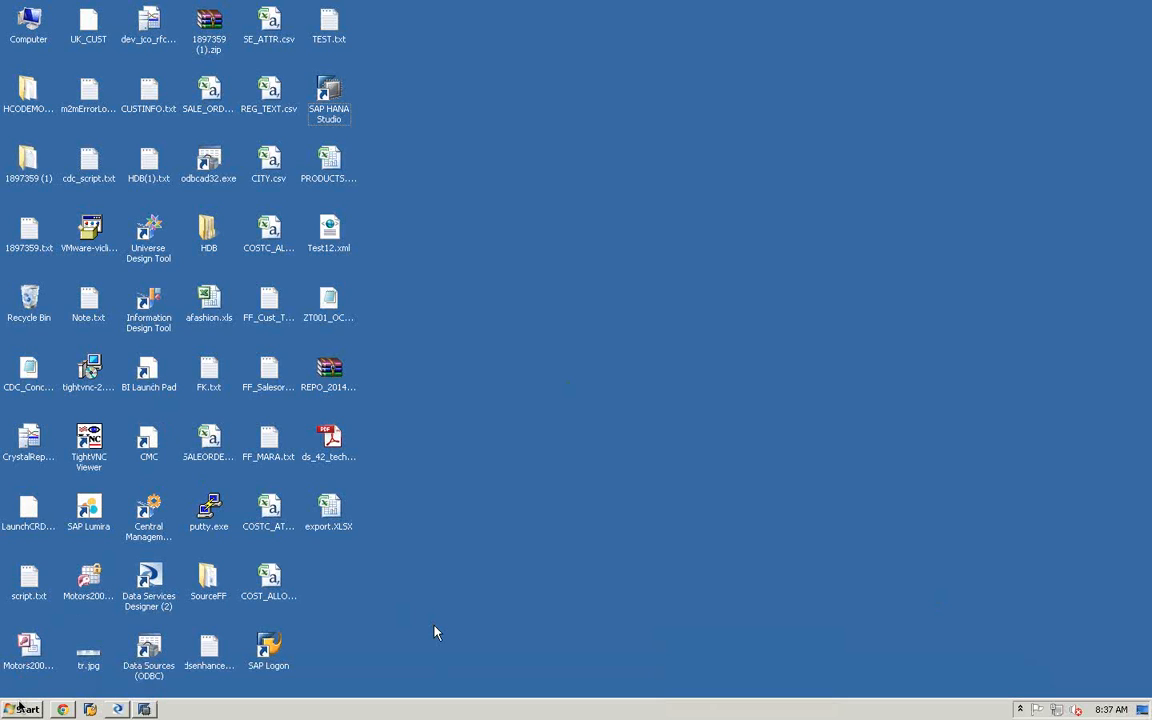
{"action": "left_click", "coordinate": [20, 711]}
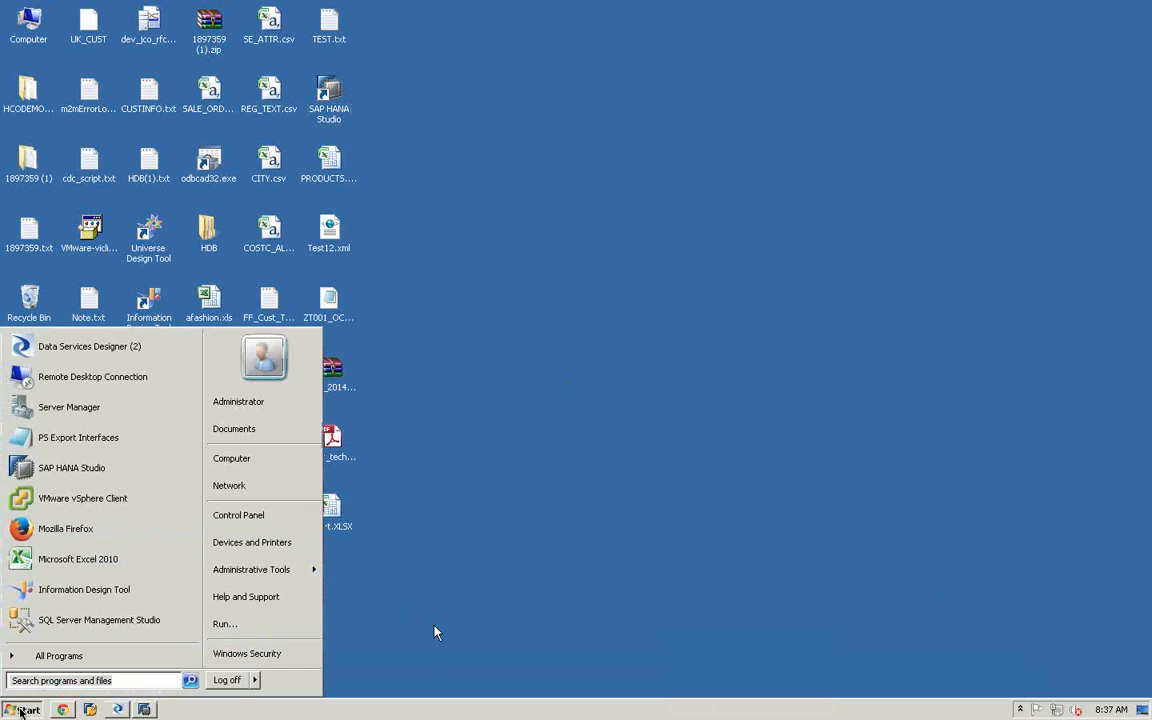
{"action": "left_click", "coordinate": [50, 655]}
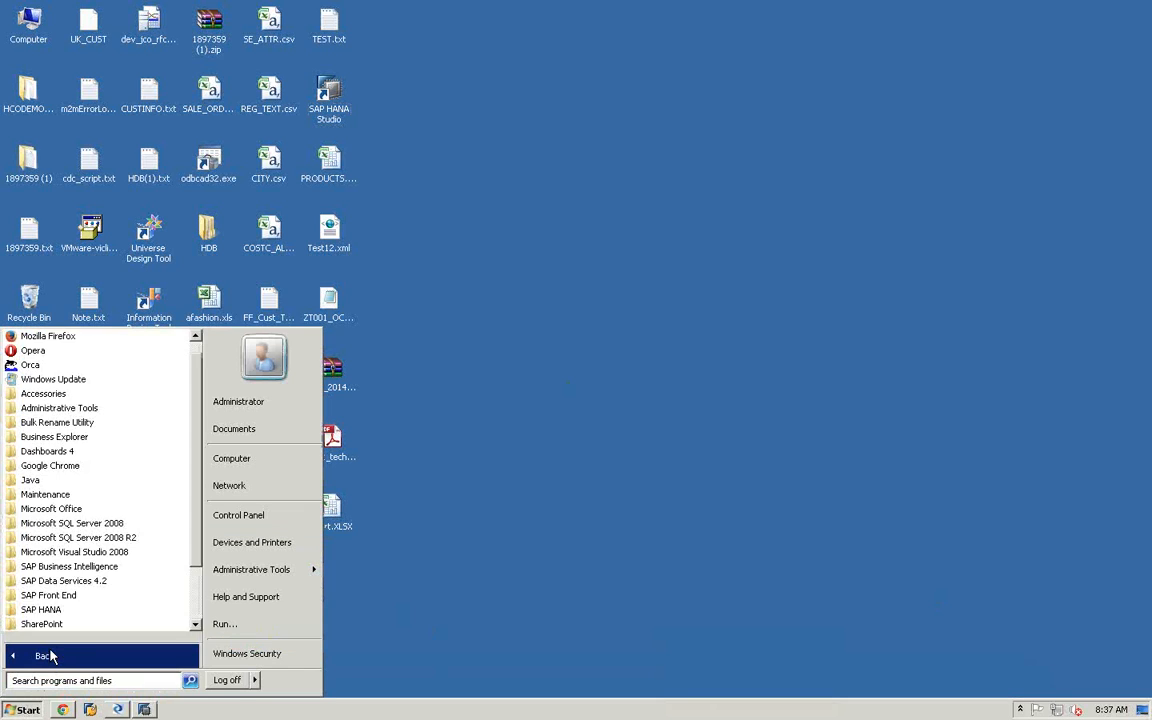
{"action": "left_click", "coordinate": [75, 569]}
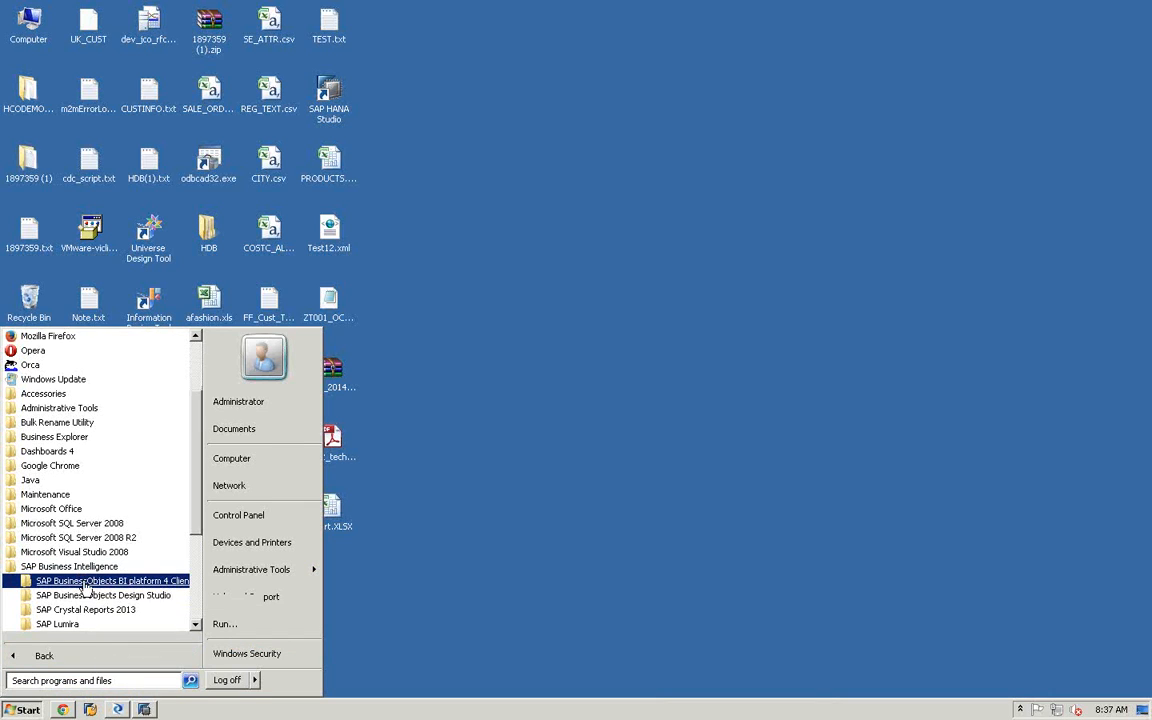
{"action": "left_click", "coordinate": [86, 584]}
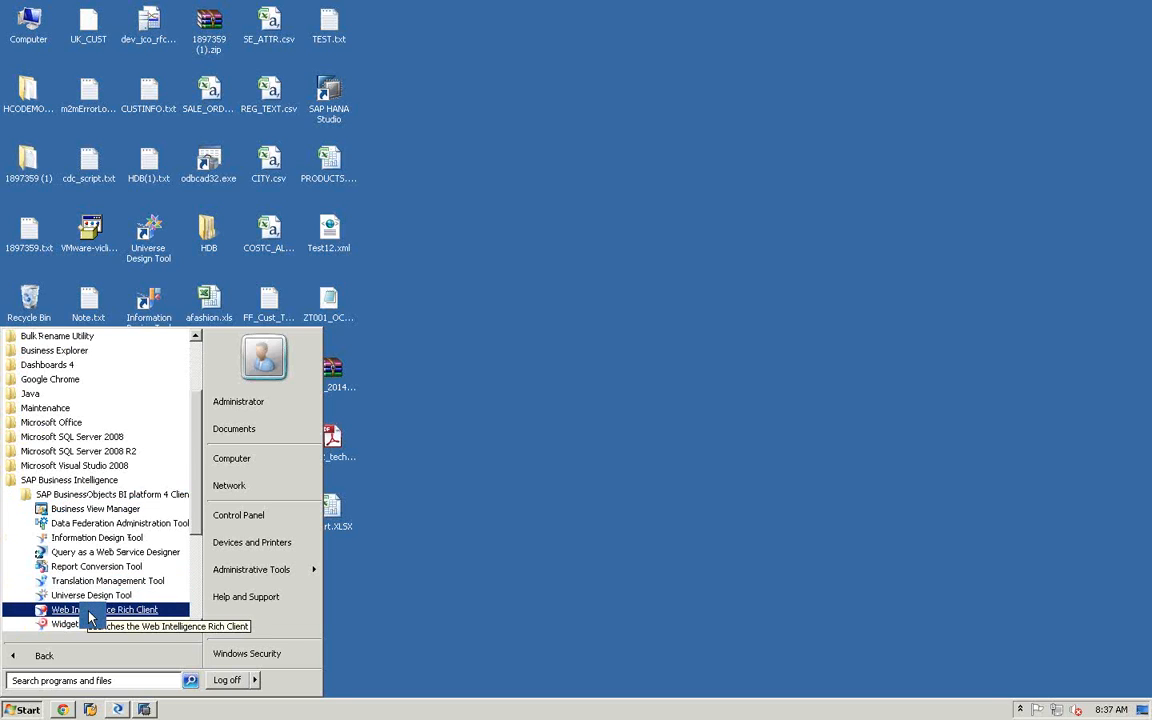
{"action": "left_click", "coordinate": [88, 612]}
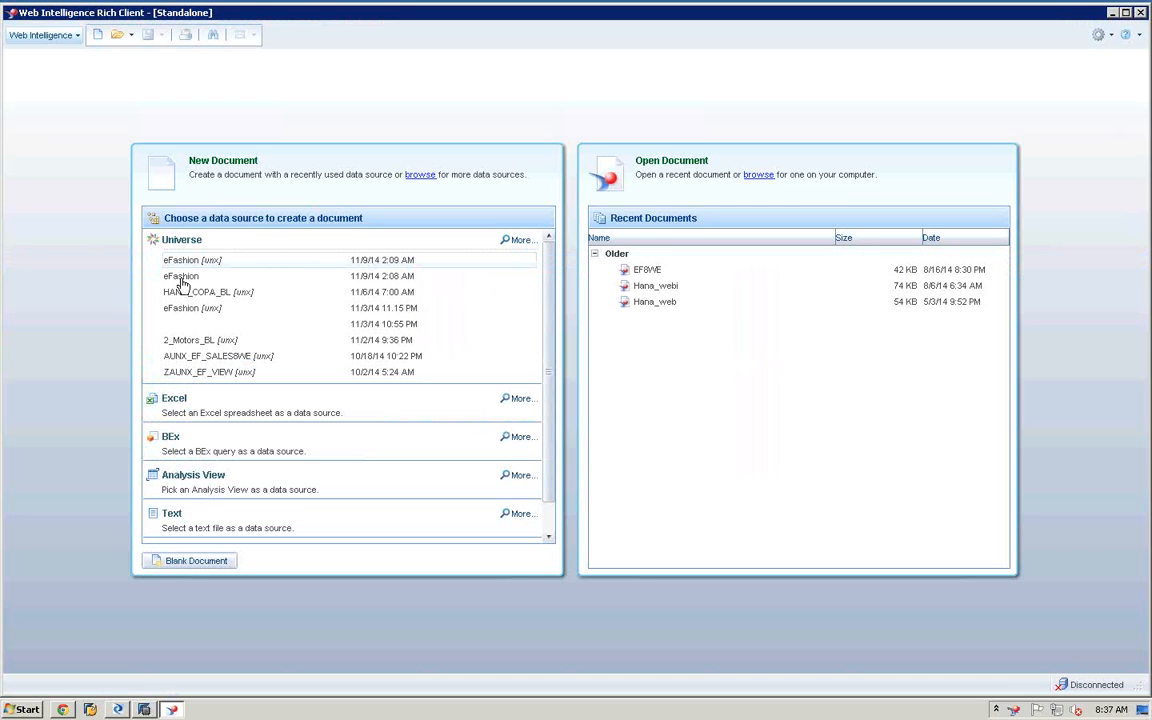
- Start a new document on the eFashion universe without the unx tag, entering the account password to log on to the bods41sp6 system
{"action": "left_click", "coordinate": [181, 278]}
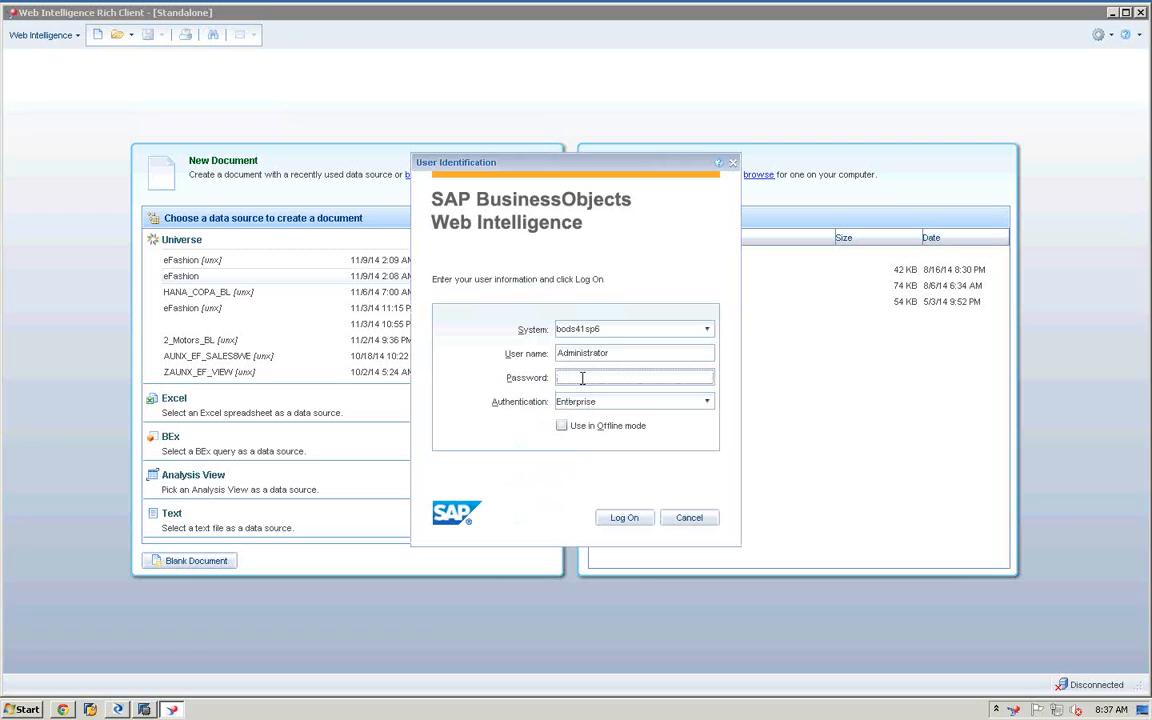
{"action": "type", "text": "password"}
{"action": "left_click", "coordinate": [626, 517]}
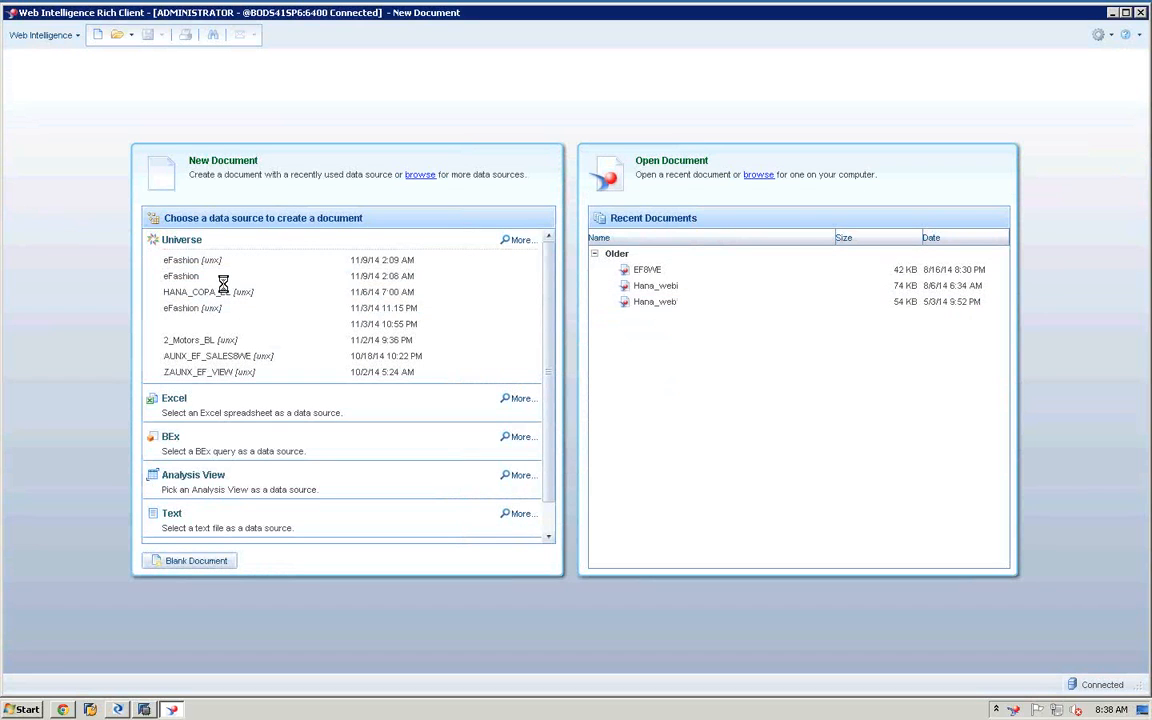
{"action": "left_click", "coordinate": [223, 283]}
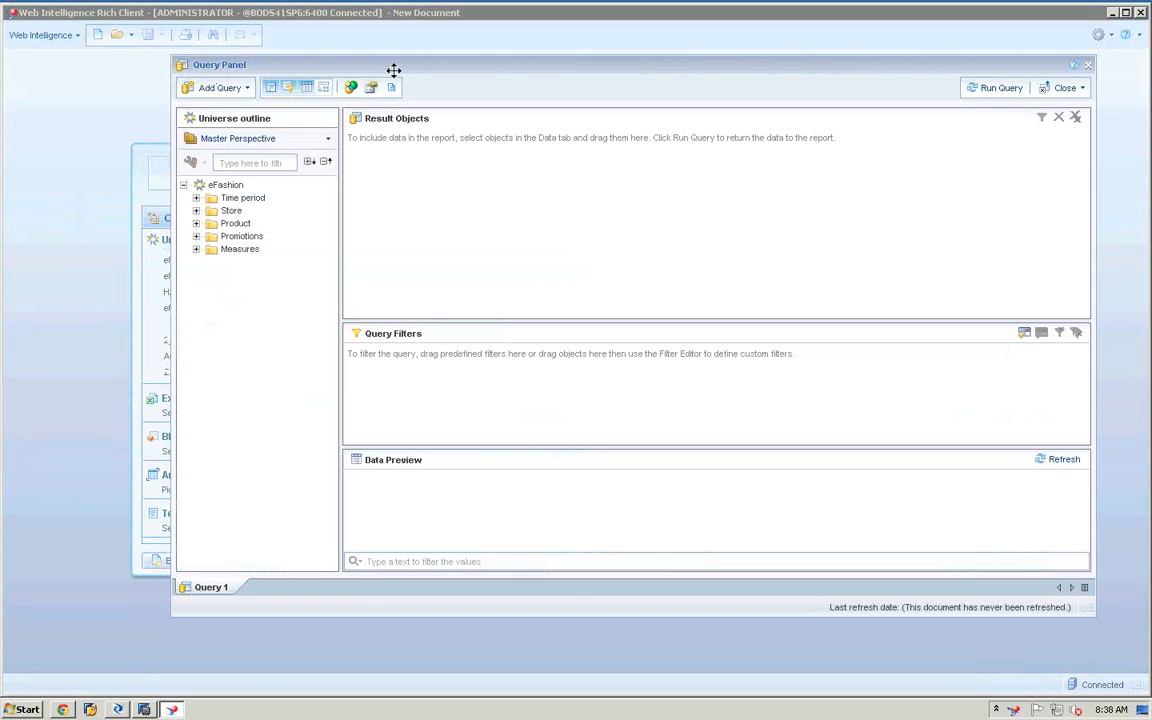
- Add Year from Time period and State, City and Store name from Store to the query's result objects
{"action": "left_click_drag", "start_coordinate": [394, 68], "coordinate": [378, 105]}
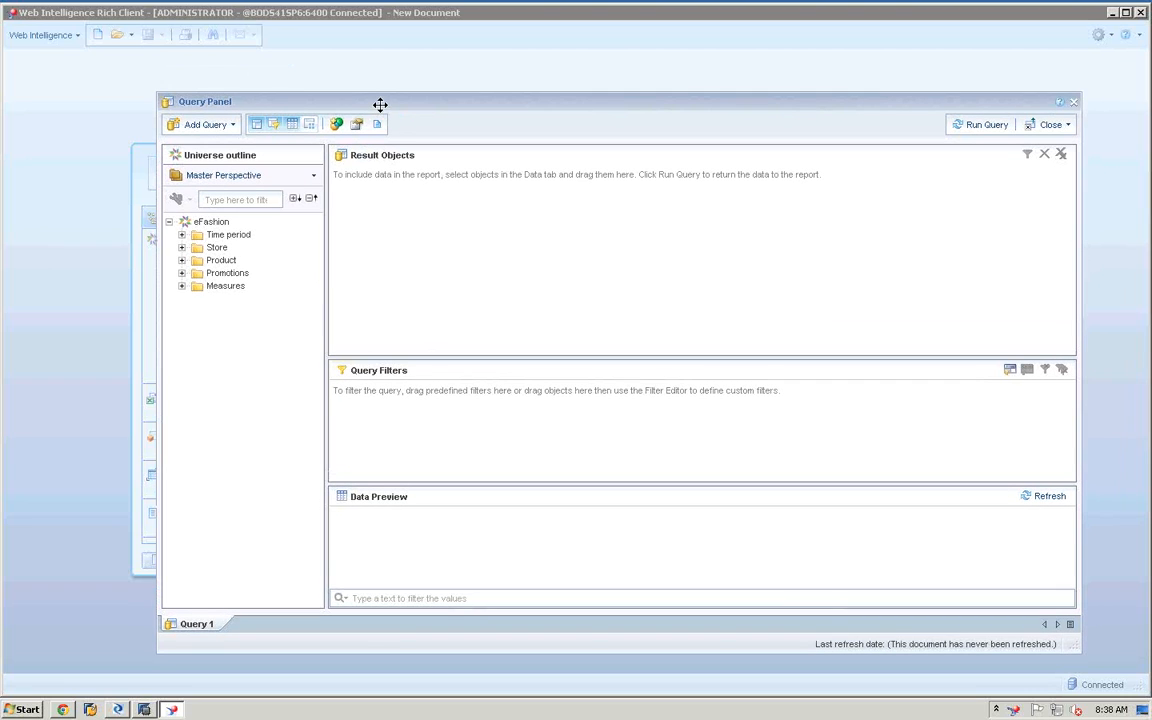
{"action": "left_click", "coordinate": [182, 234]}
{"action": "double_click", "coordinate": [229, 247]}
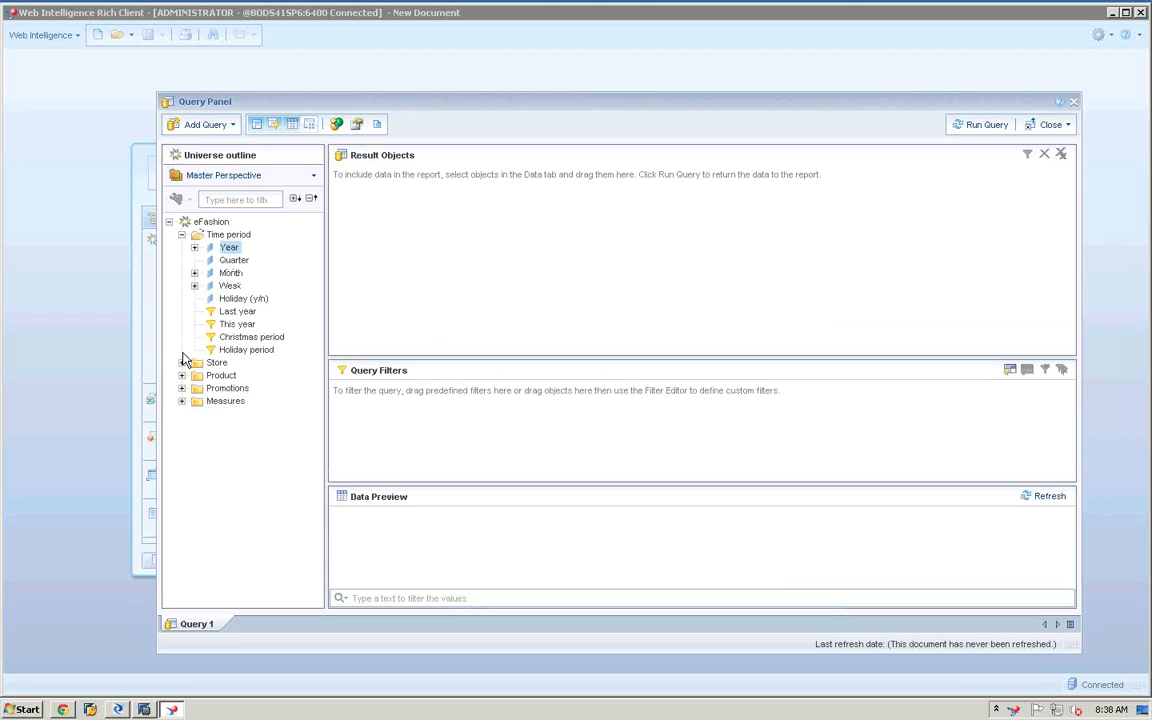
{"action": "double_click", "coordinate": [216, 362]}
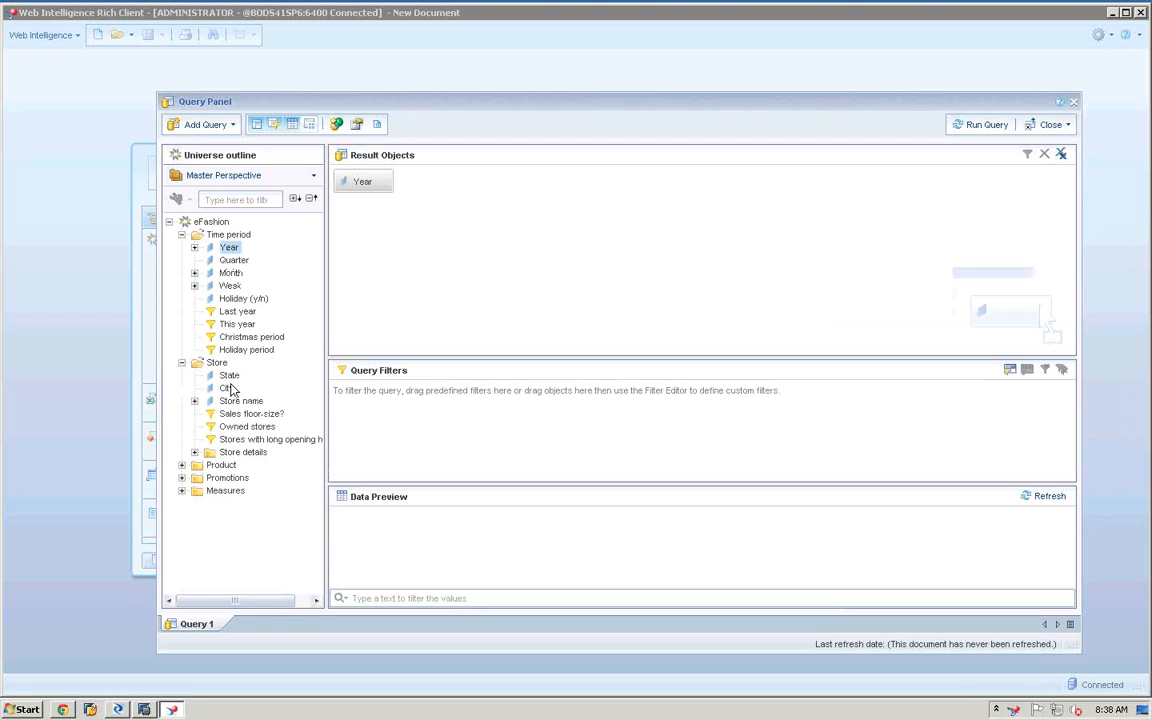
{"action": "double_click", "coordinate": [229, 376]}
{"action": "double_click", "coordinate": [226, 388]}
{"action": "double_click", "coordinate": [241, 401]}
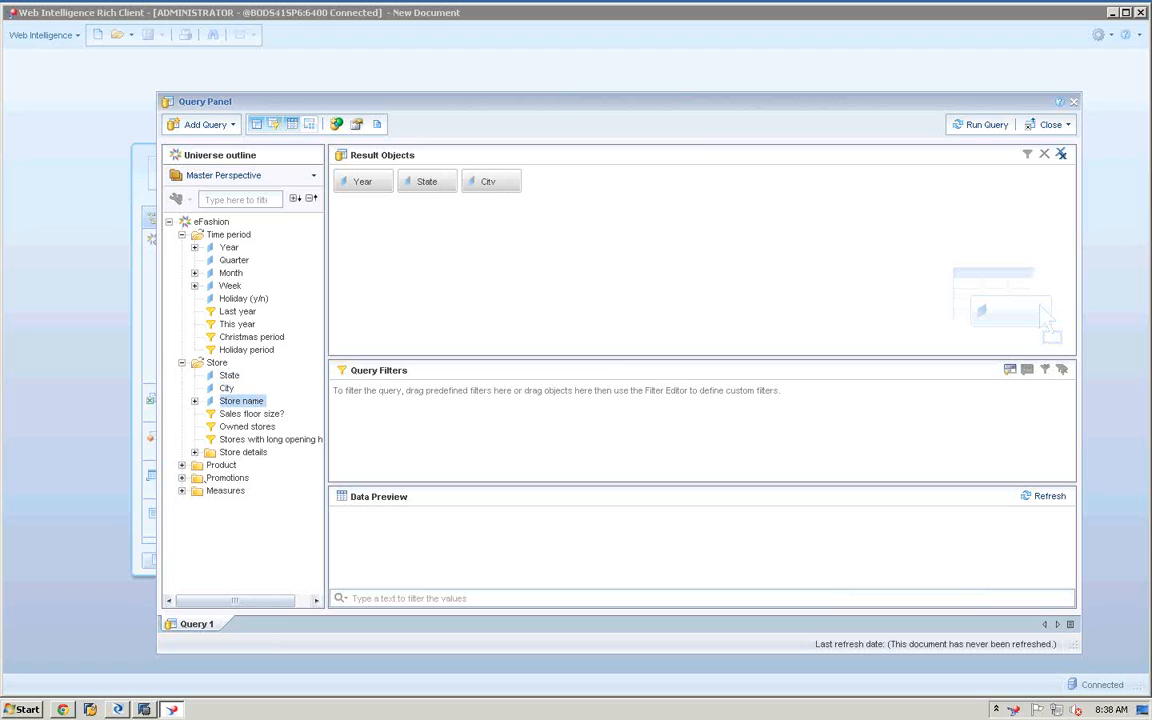
- Add the Sales revenue and Quantity sold measures to the query's result objects
{"action": "left_click", "coordinate": [182, 490]}
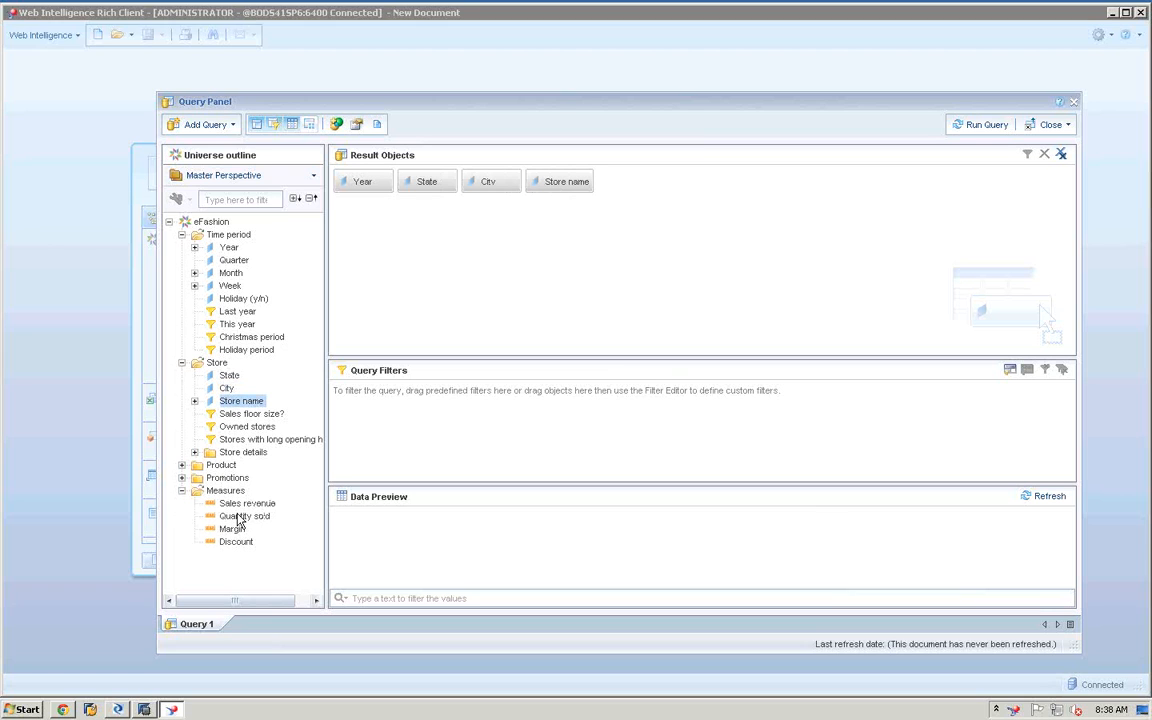
{"action": "left_click", "coordinate": [240, 504]}
{"action": "double_click", "coordinate": [238, 516]}
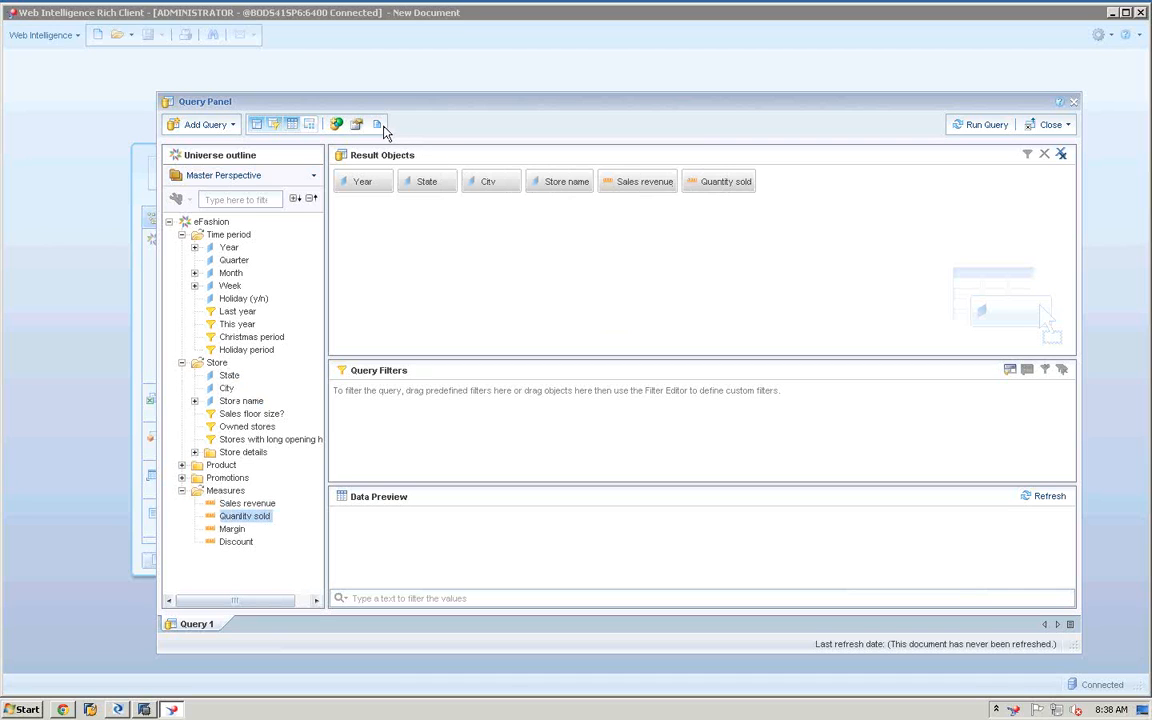
- Examine the SQL script generated for the query through to its GROUP BY clause, and close the script viewer
{"action": "left_click", "coordinate": [379, 125]}
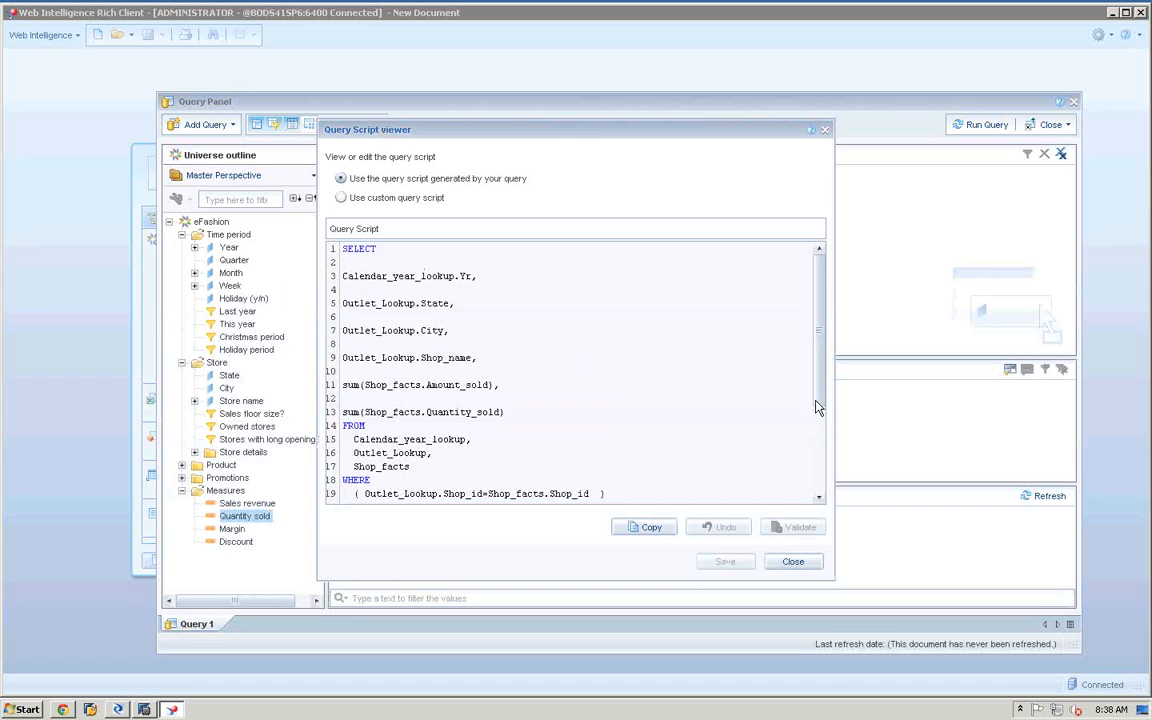
{"action": "scroll", "coordinate": [415, 313], "scroll_direction": "down", "scroll_amount": 4}
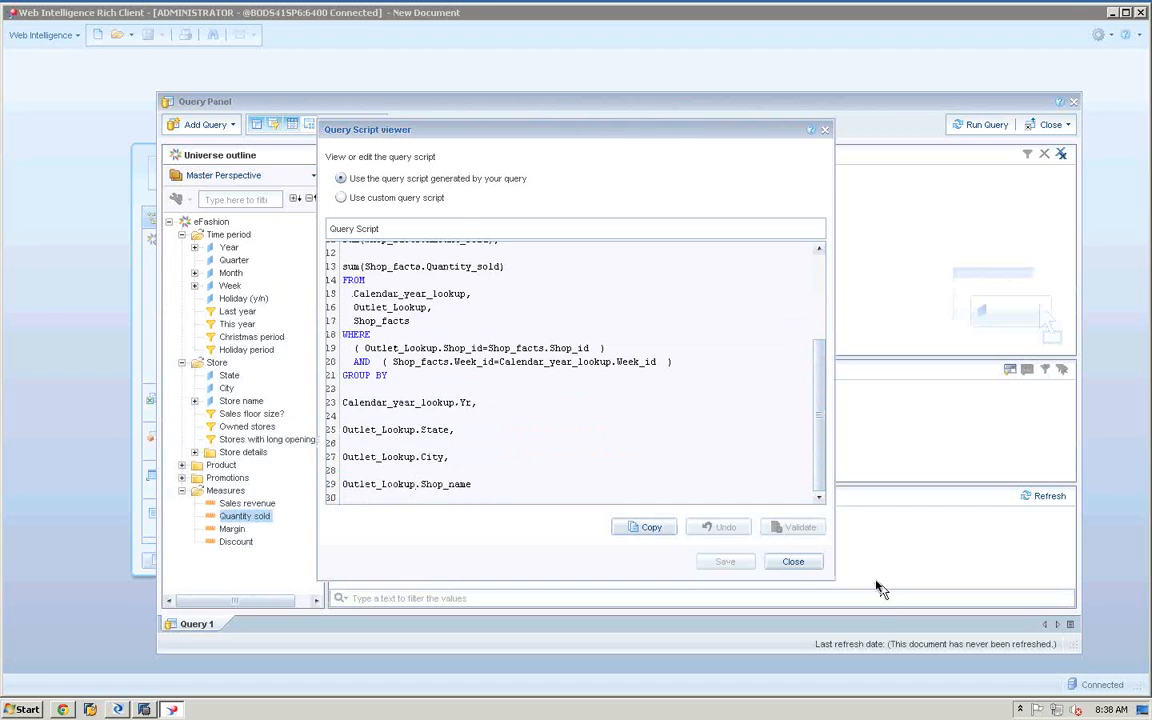
{"action": "left_click", "coordinate": [793, 561]}
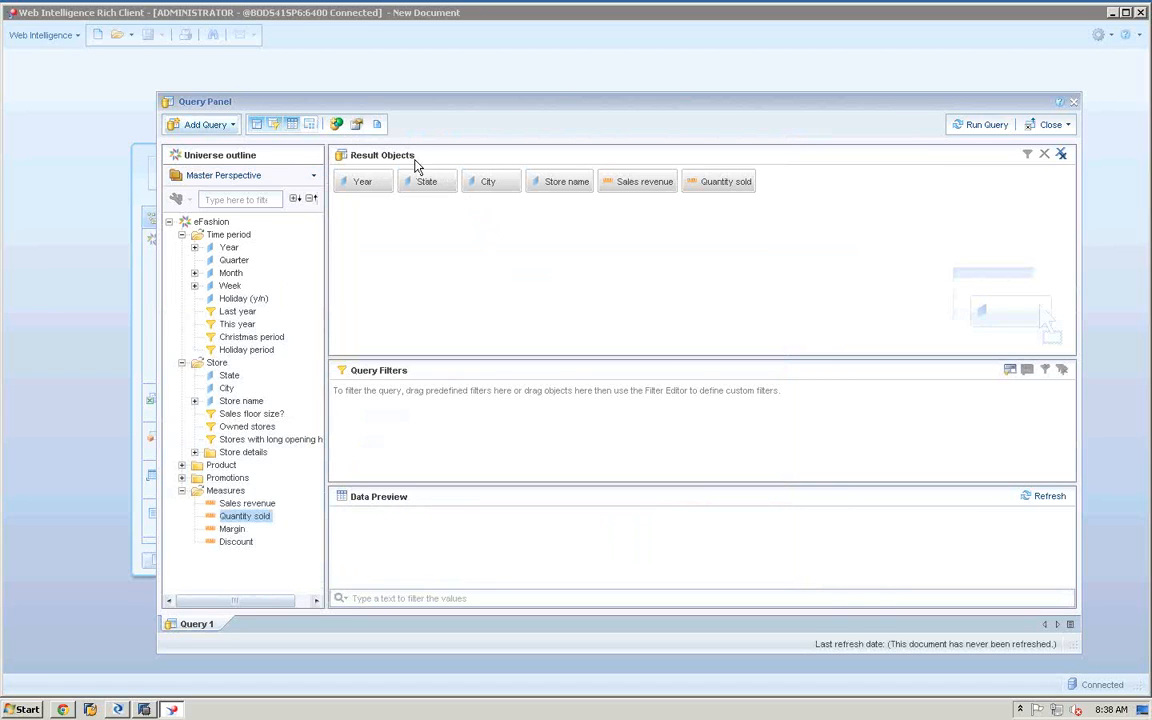
- Try to run the eFashion query, and close the query without keeping the new document's changes
{"action": "left_click", "coordinate": [990, 127]}
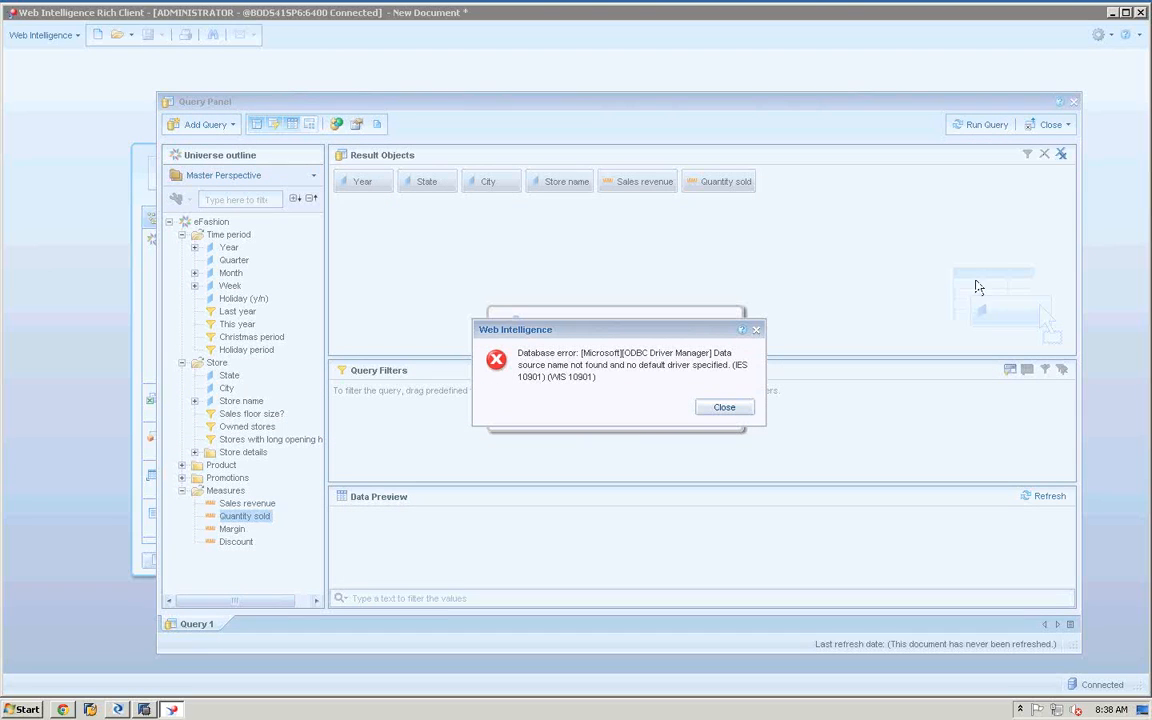
{"action": "left_click", "coordinate": [740, 408]}
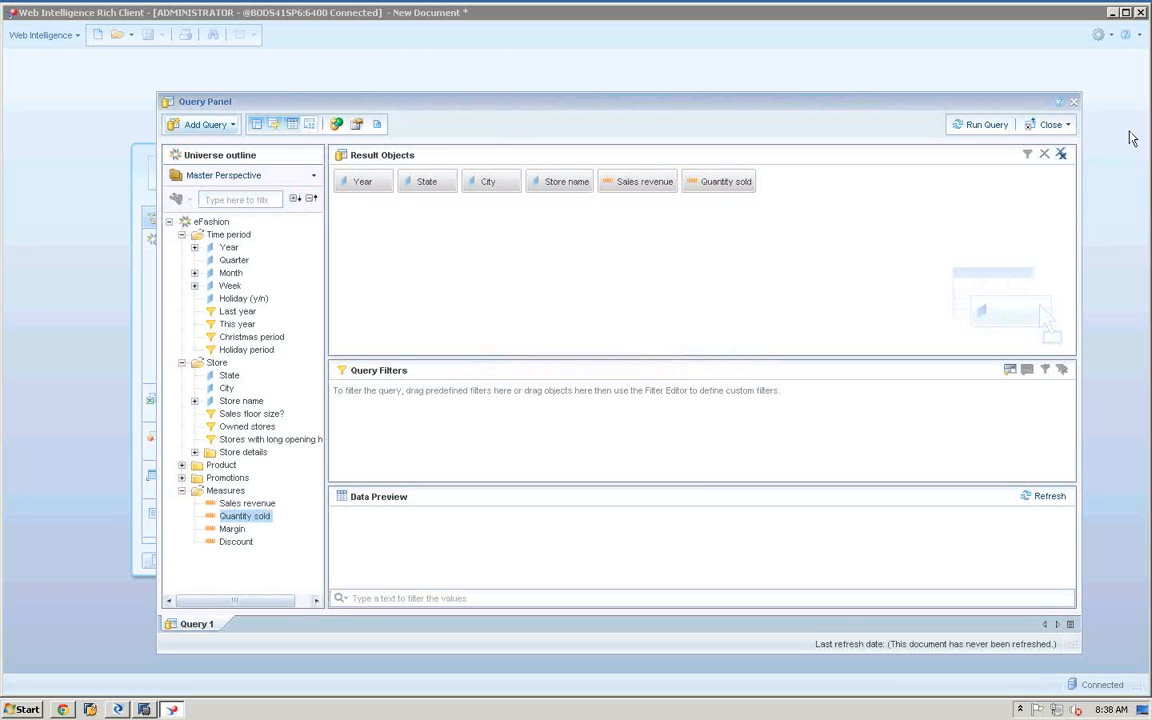
{"action": "left_click", "coordinate": [1074, 102]}
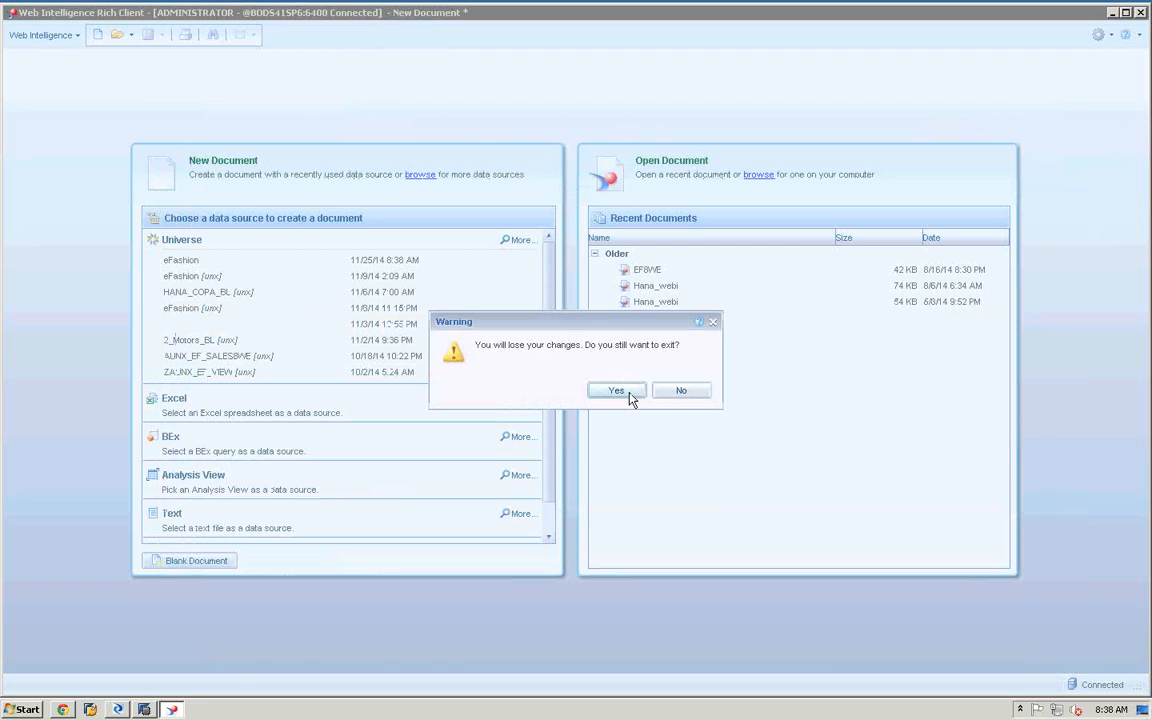
{"action": "left_click", "coordinate": [617, 391]}
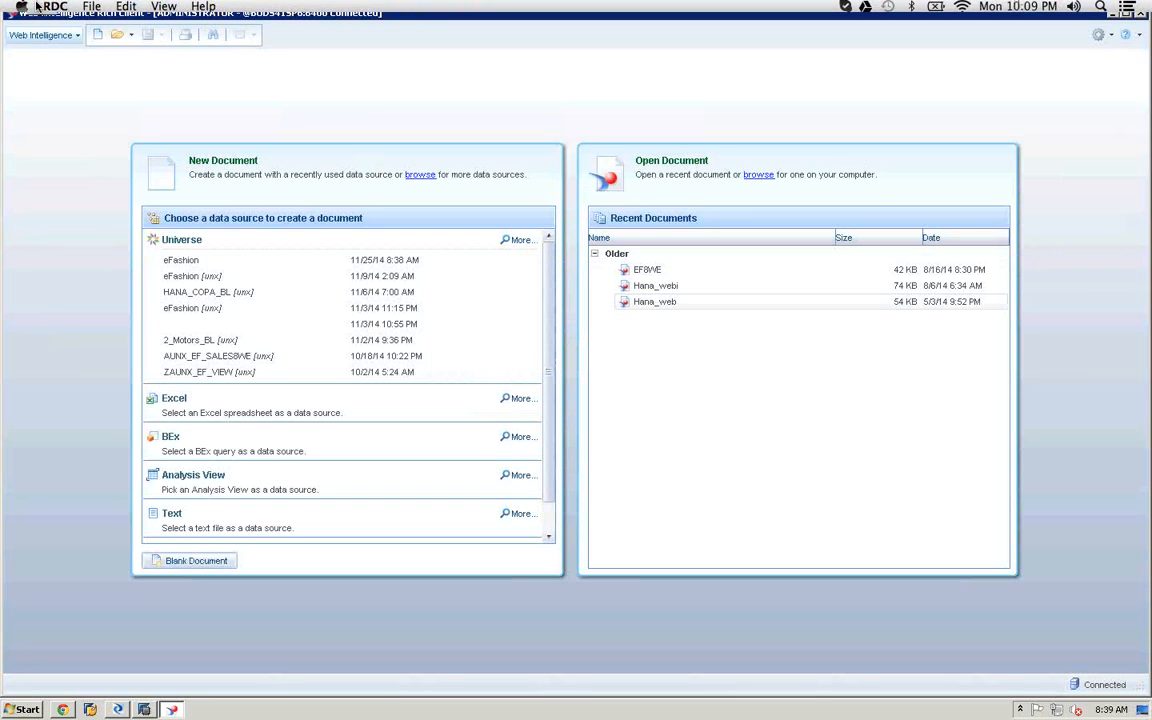
- Hide the remote desktop session to get back to the local Mac desktop
{"action": "left_click", "coordinate": [42, 10]}
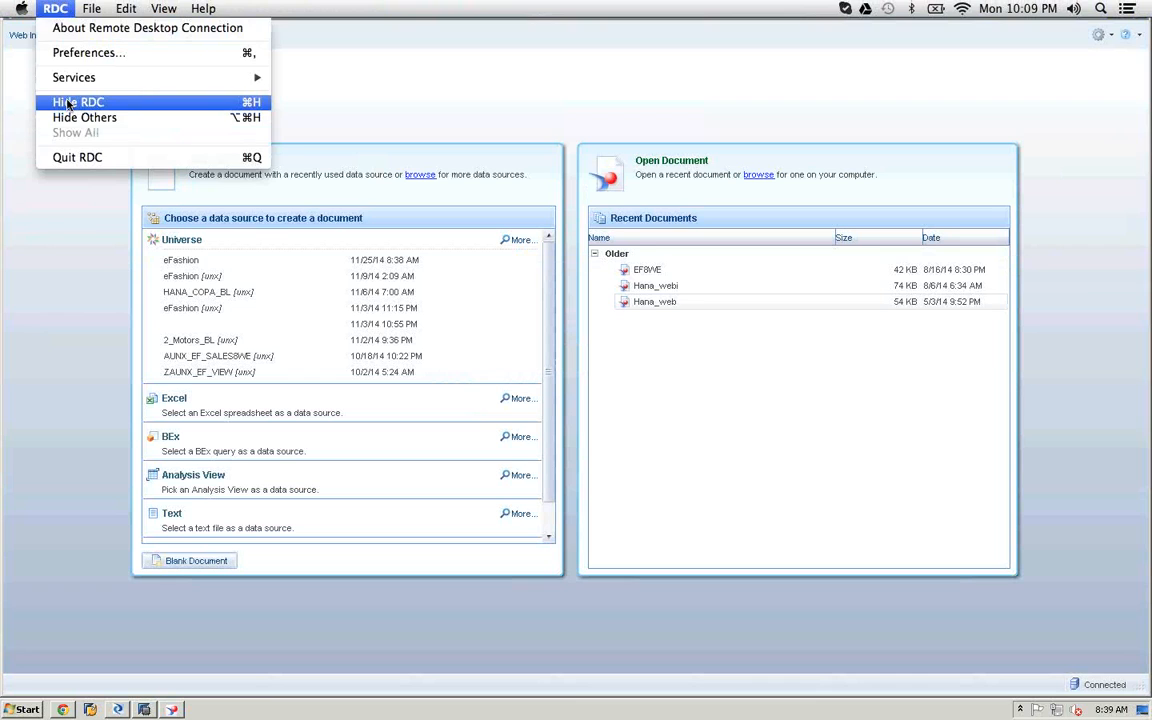
{"action": "left_click", "coordinate": [620, 254]}
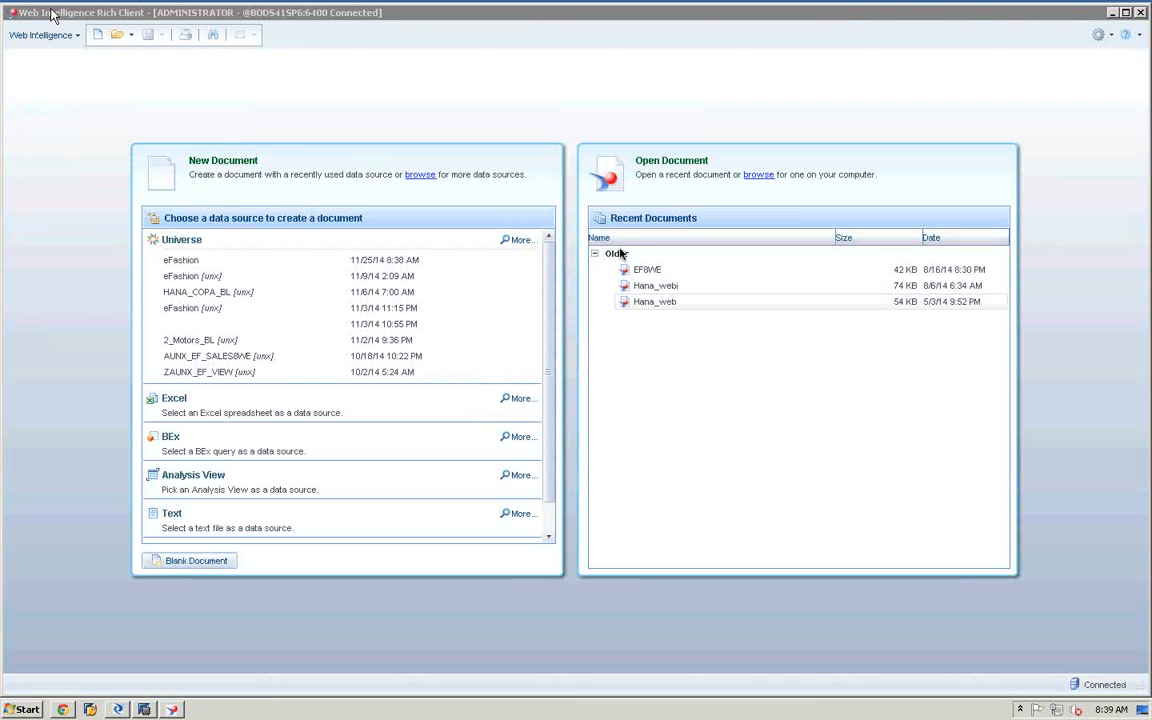